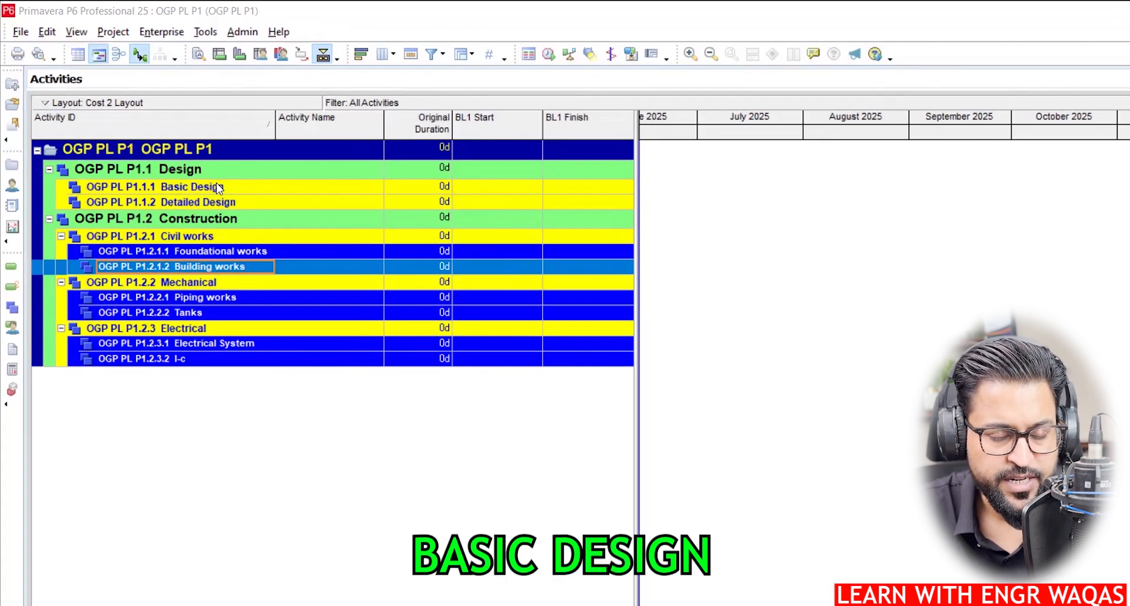
Add an activity under the Foundational works WBS and name it "Site Preapartion".
{"action": "left_click", "coordinate": [219, 188]}
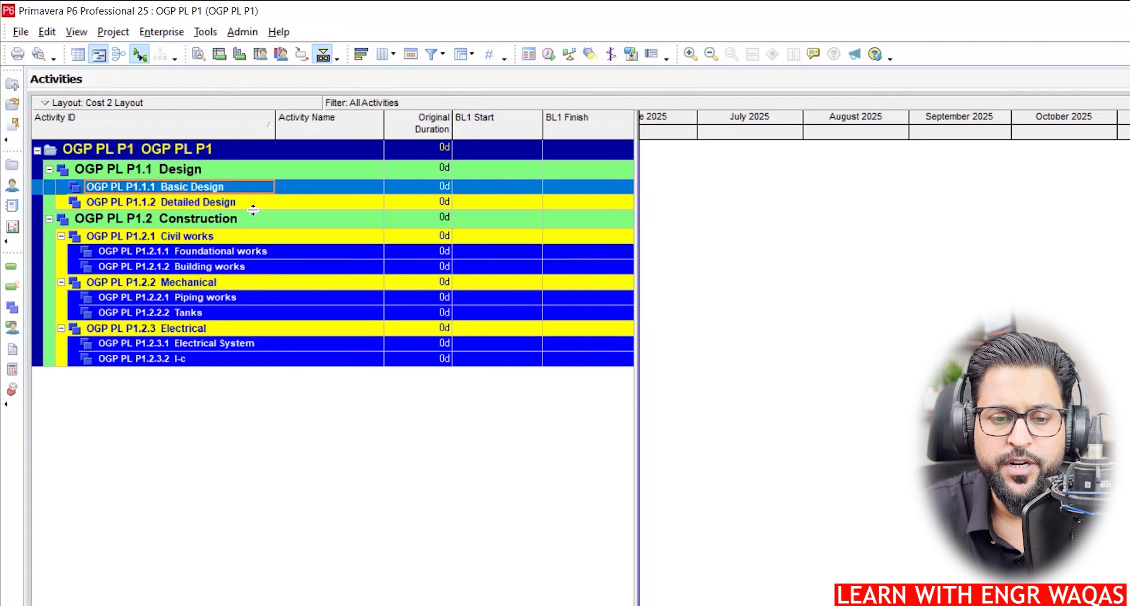
{"action": "left_click", "coordinate": [229, 240]}
{"action": "left_click", "coordinate": [235, 254]}
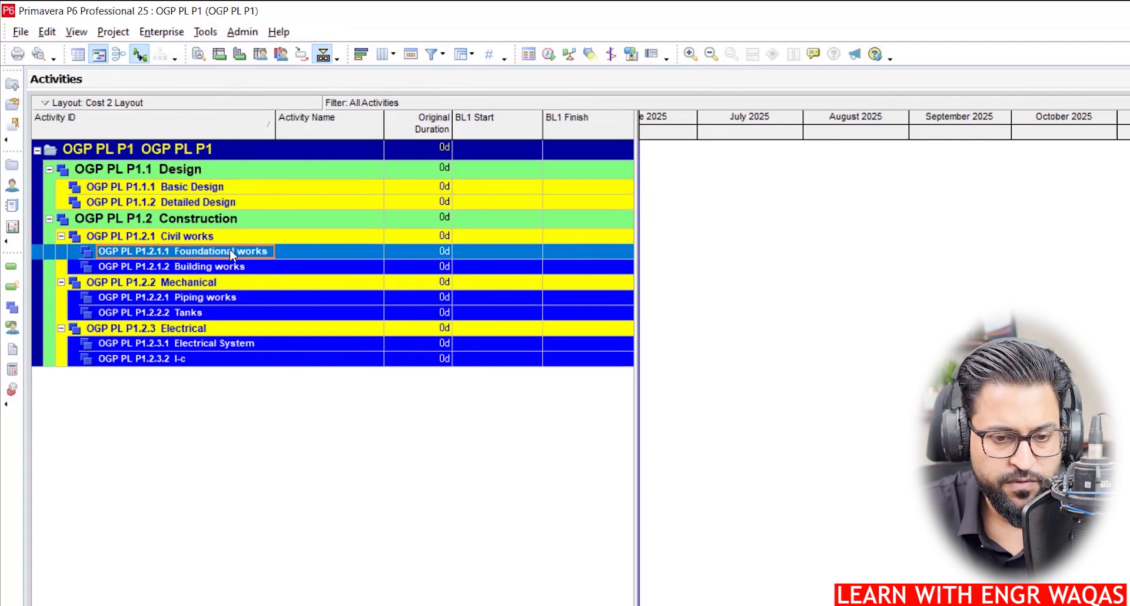
{"action": "right_click", "coordinate": [231, 254]}
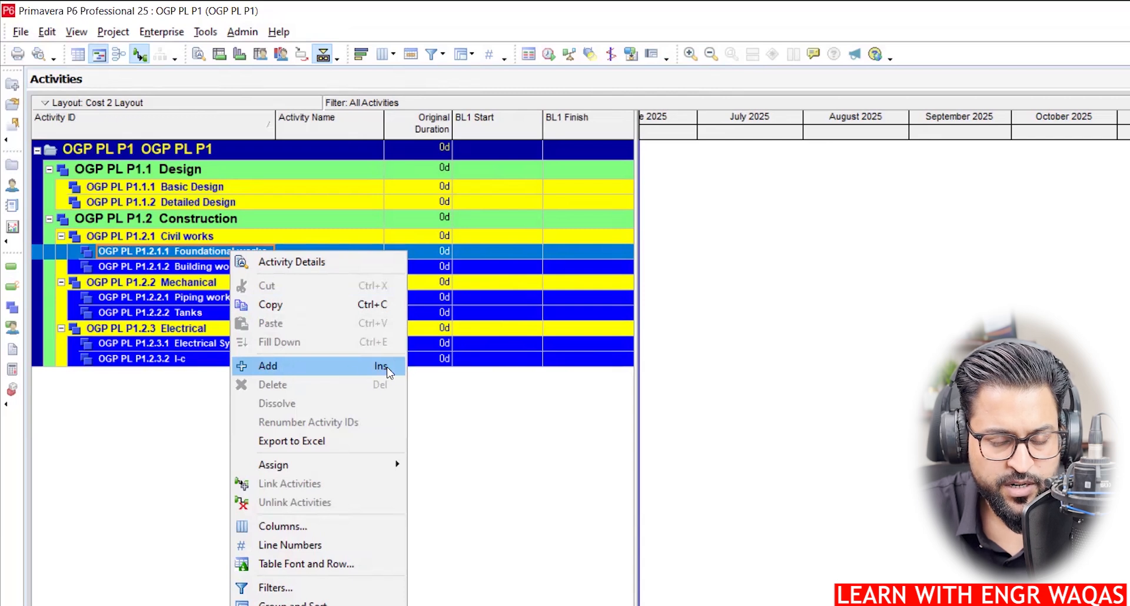
{"action": "left_click", "coordinate": [338, 370]}
{"action": "left_click_drag", "start_coordinate": [687, 118], "coordinate": [779, 118]}
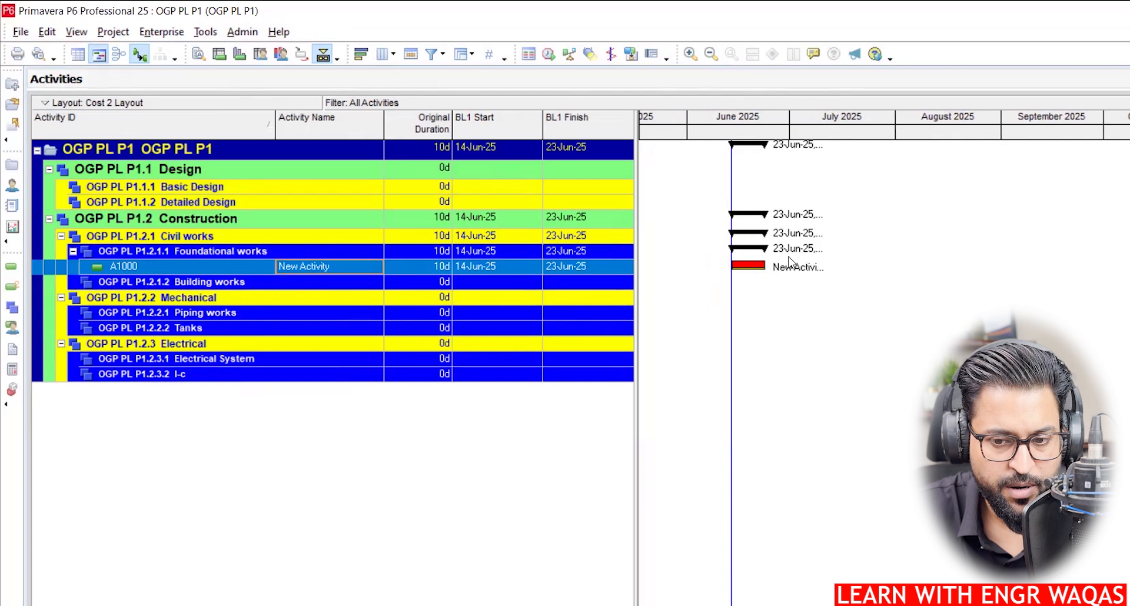
{"action": "left_click", "coordinate": [349, 267]}
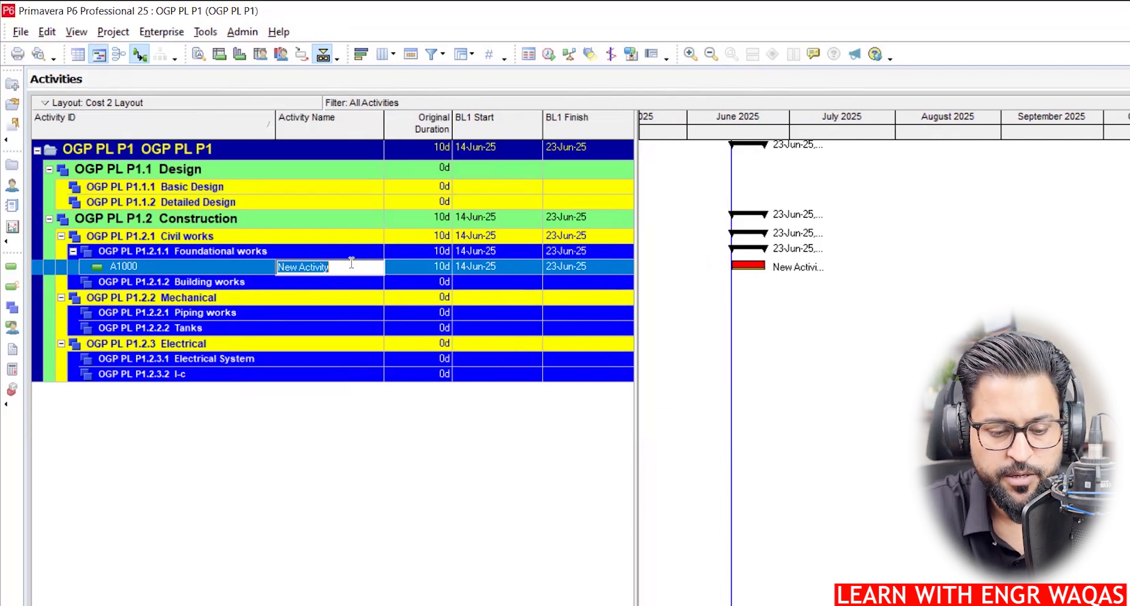
{"action": "type", "text": "Site Preapartion"}
{"action": "key", "text": "Return"}
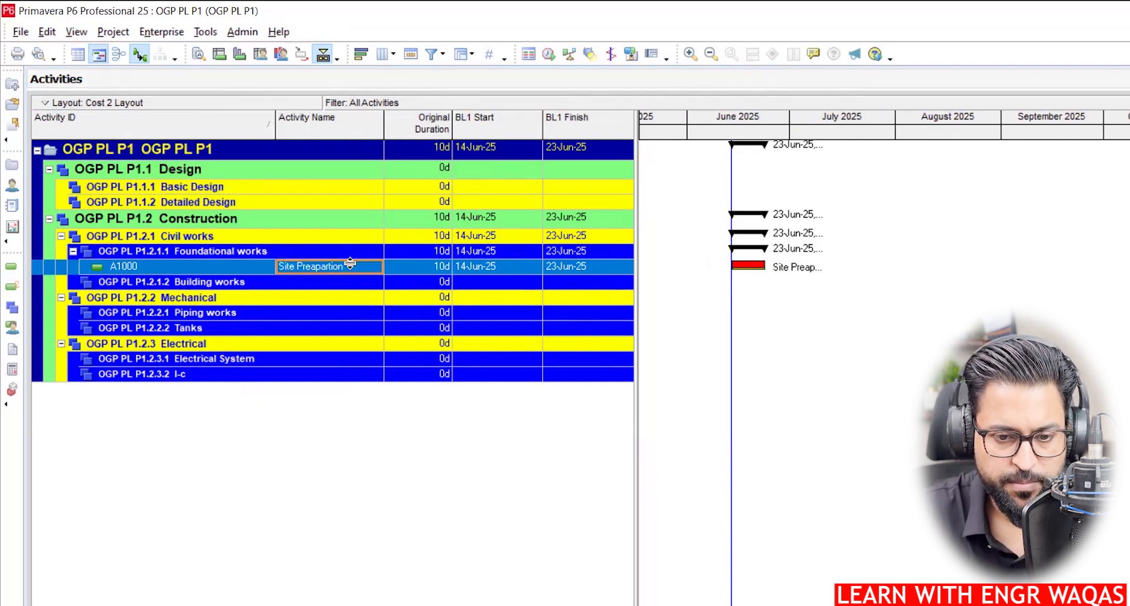
Add three more new activities under the Foundational works WBS, below the site preparation activity.
{"action": "left_click", "coordinate": [274, 251]}
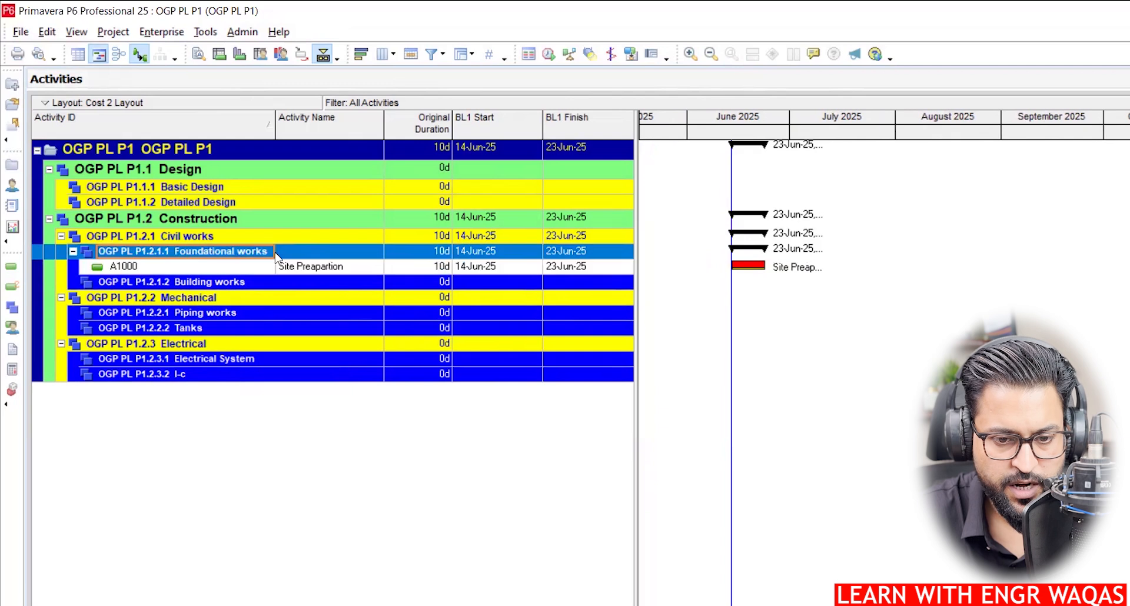
{"action": "right_click", "coordinate": [276, 255]}
{"action": "left_click", "coordinate": [332, 379]}
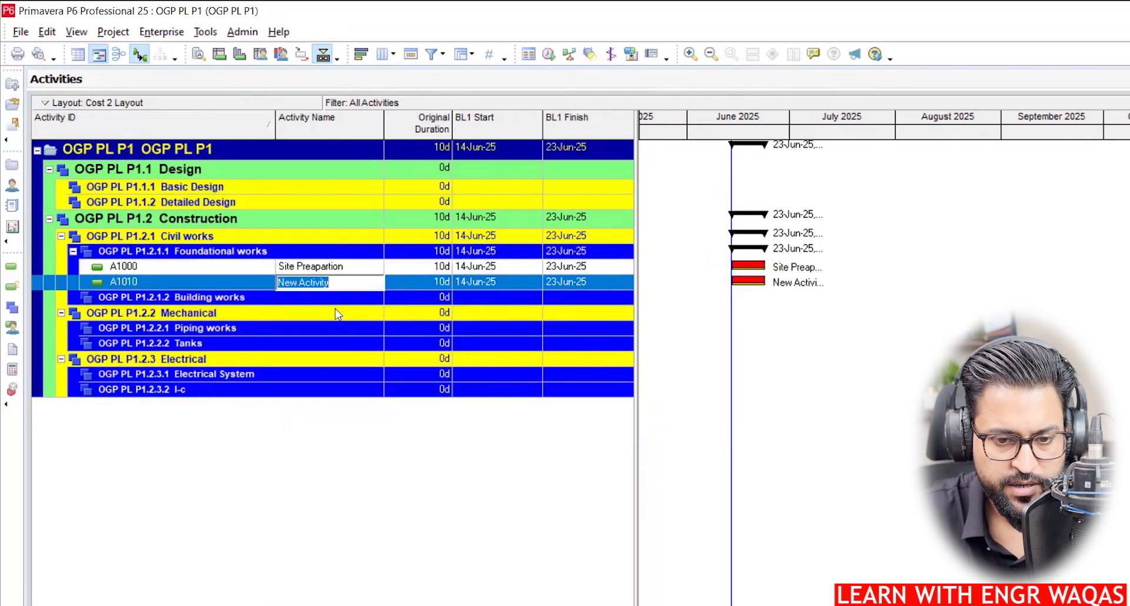
{"action": "left_click", "coordinate": [338, 258]}
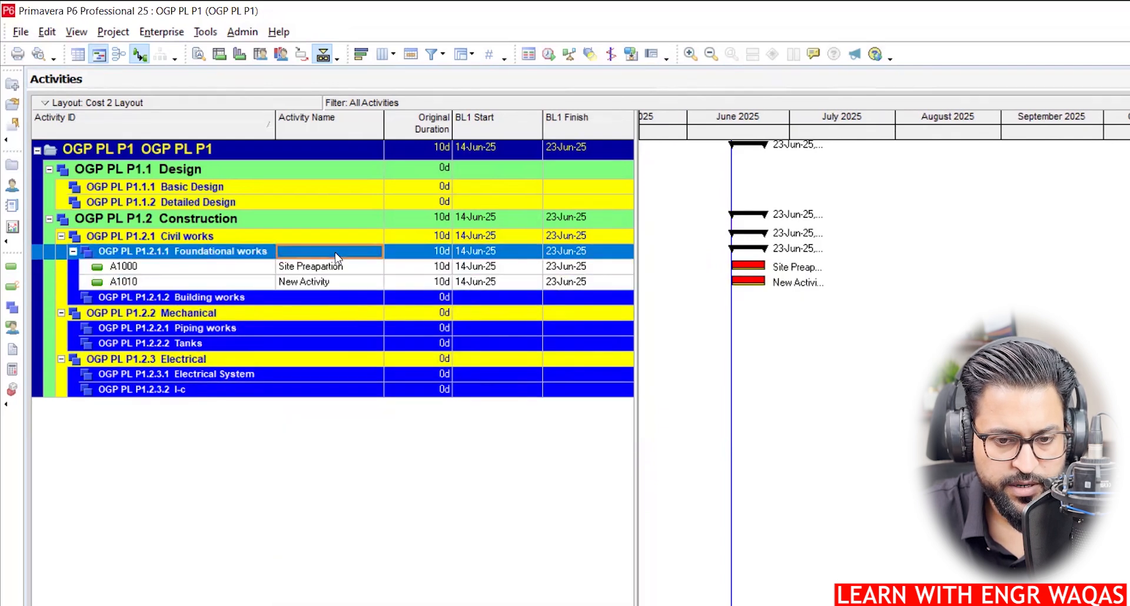
{"action": "right_click", "coordinate": [335, 254]}
{"action": "left_click", "coordinate": [383, 368]}
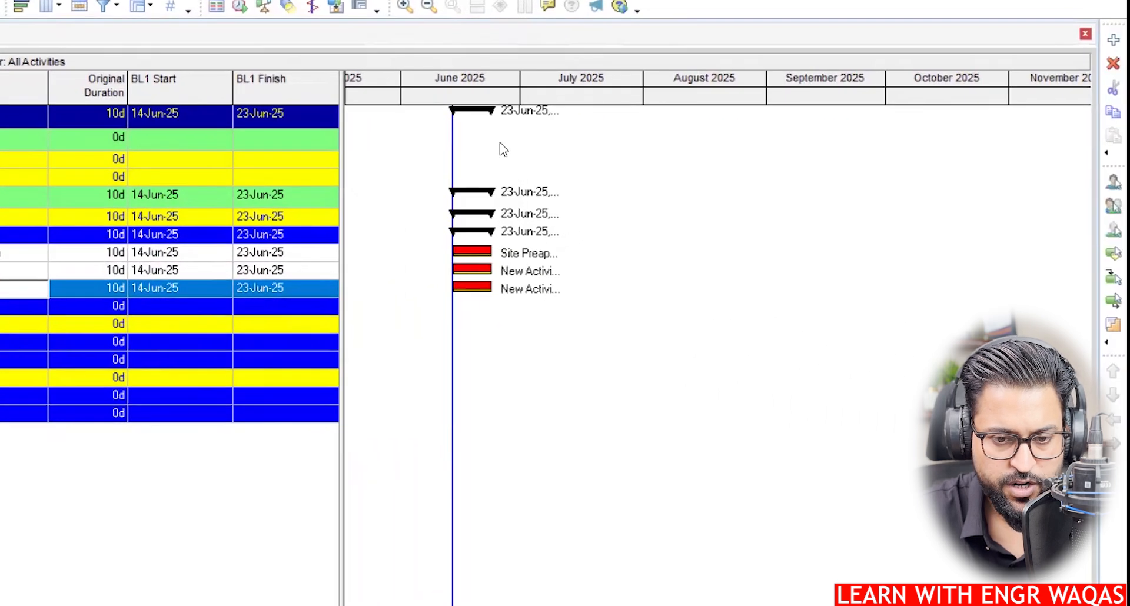
{"action": "left_click", "coordinate": [1103, 45]}
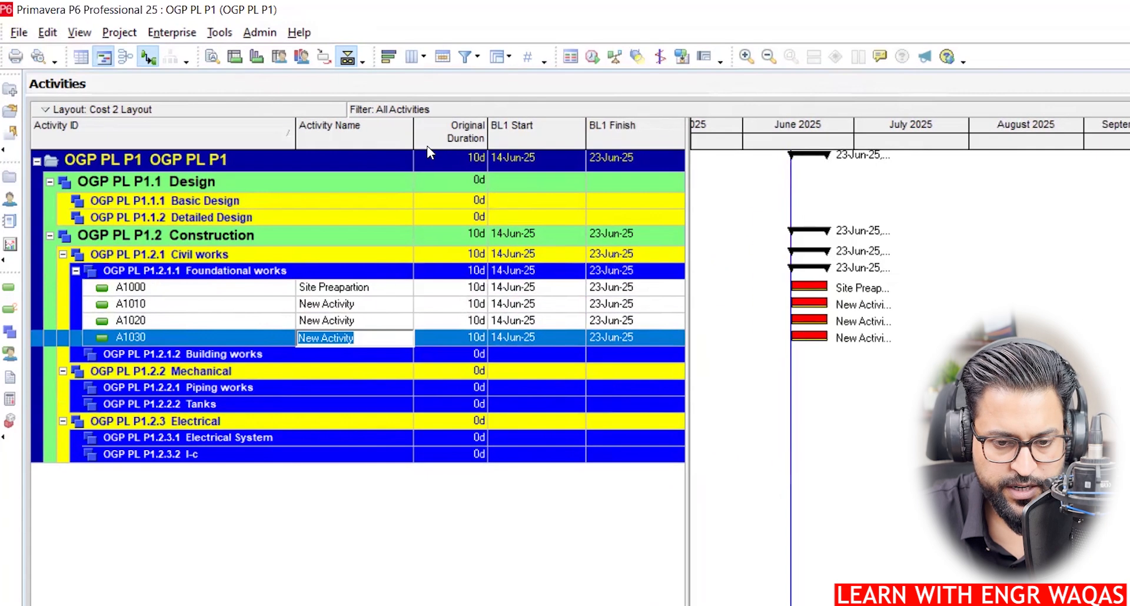
Rename activity A1010 to "Excavation" and activity A1020 to "Levelling".
{"action": "left_click", "coordinate": [398, 311]}
{"action": "left_click", "coordinate": [398, 310]}
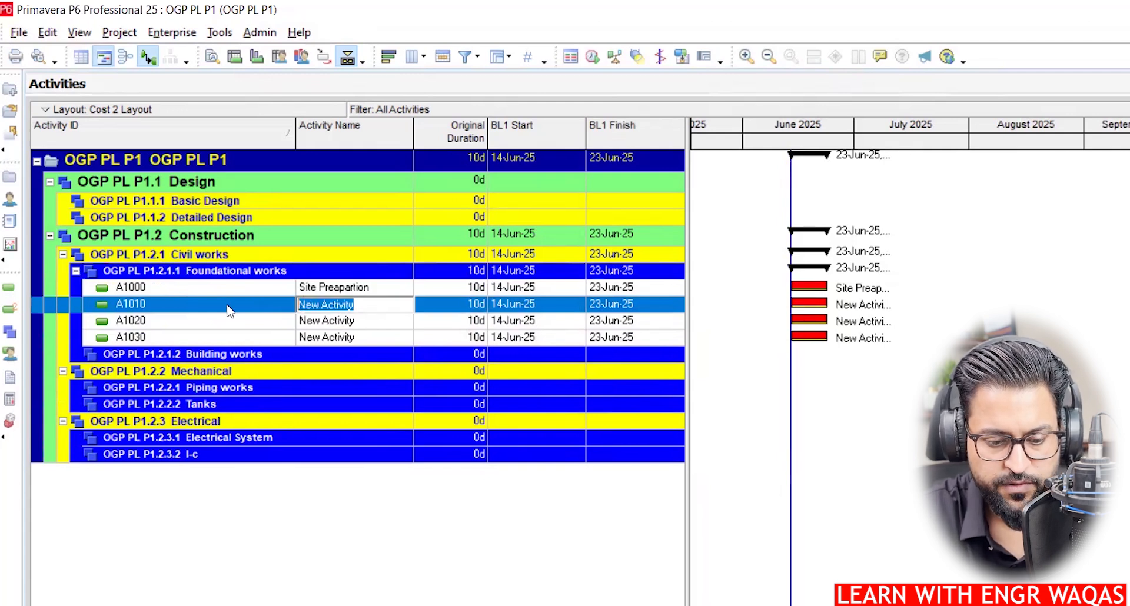
{"action": "type", "text": "Excavation"}
{"action": "key", "text": "Return"}
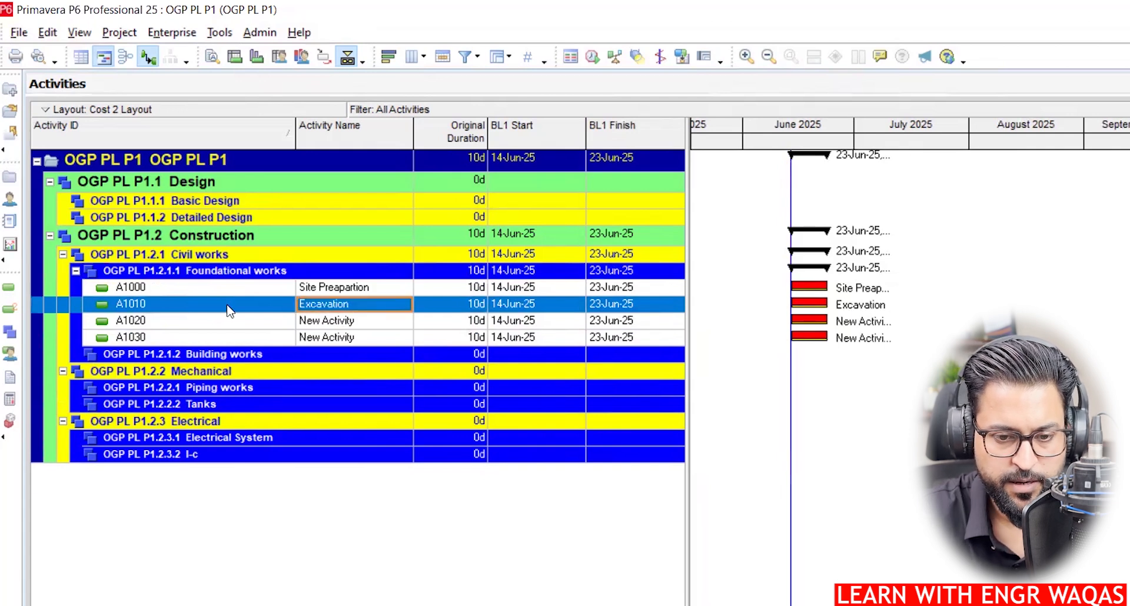
{"action": "left_click", "coordinate": [374, 322]}
{"action": "left_click", "coordinate": [373, 322]}
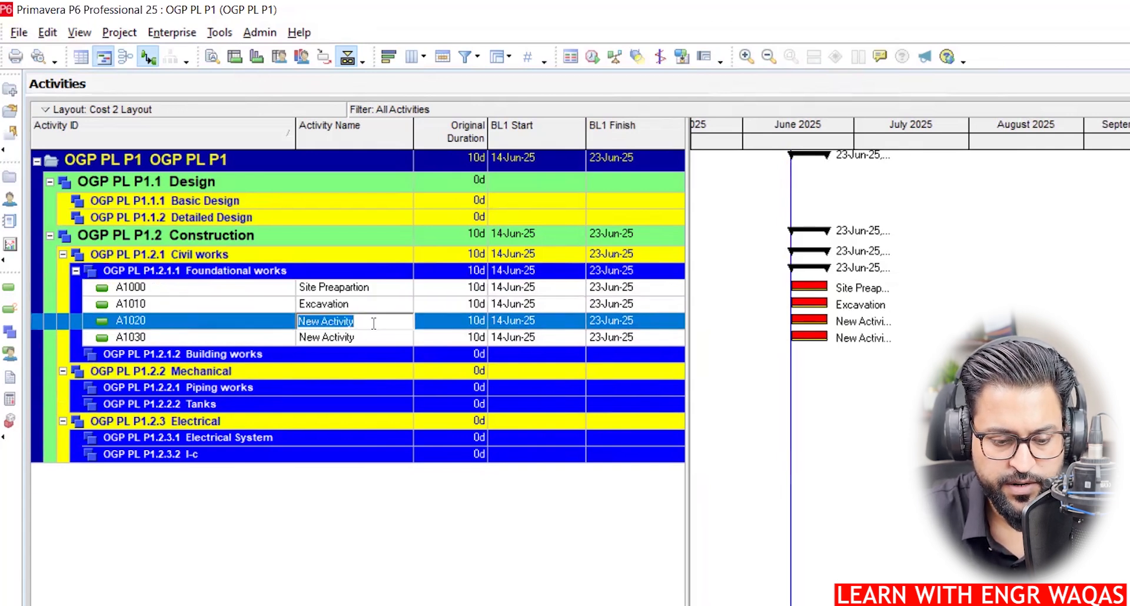
{"action": "type", "text": "Levellin"}
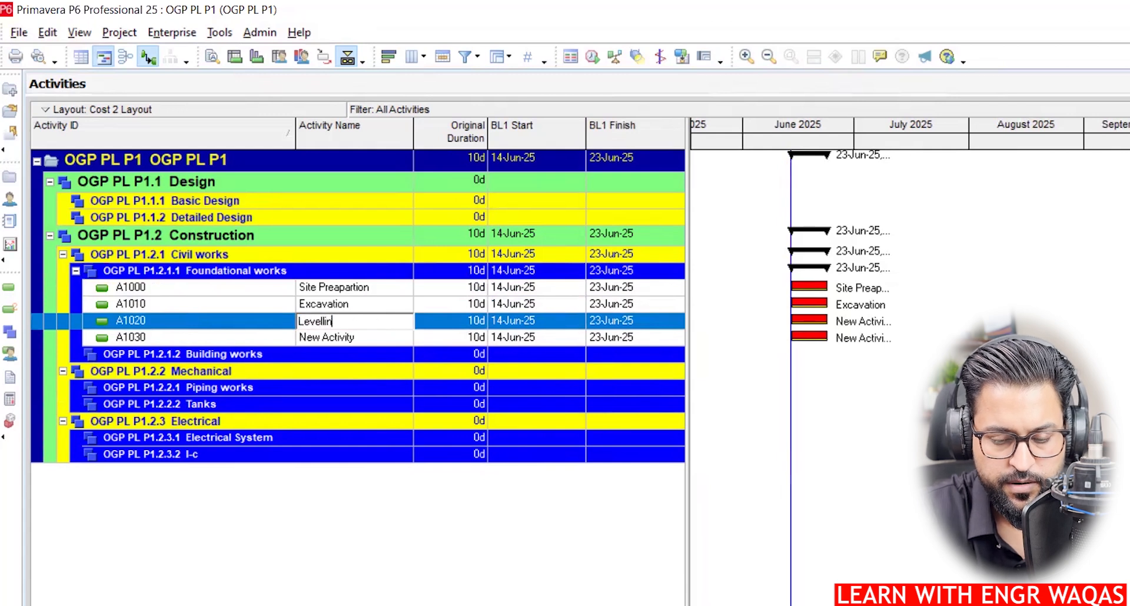
{"action": "type", "text": "g"}
{"action": "key", "text": "Return"}
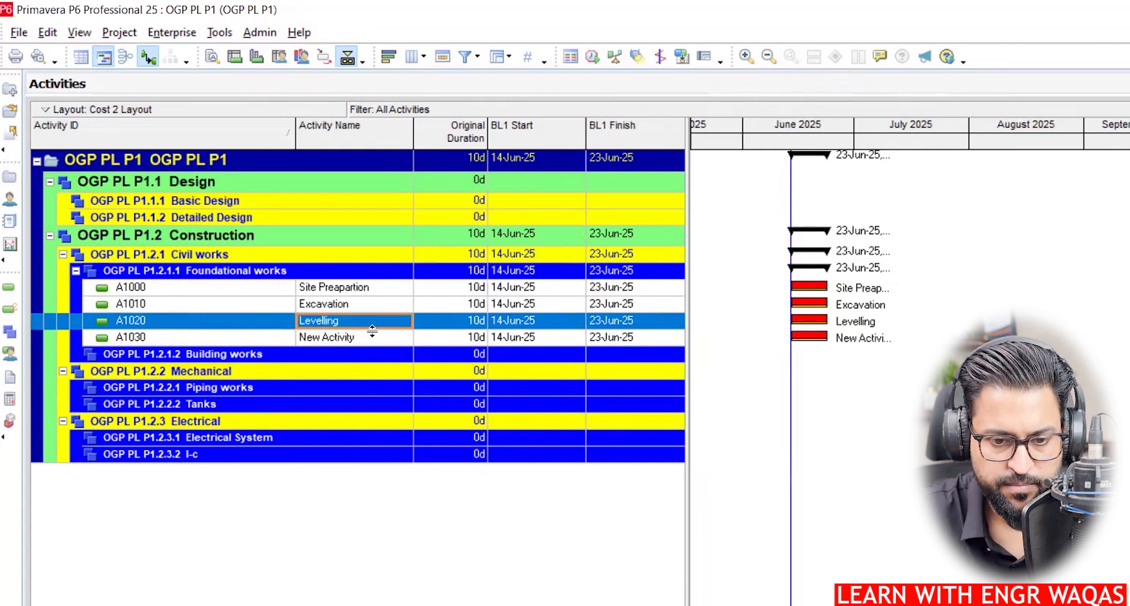
Rename activity A1030 under Foundational works to "PCC".
{"action": "double_click", "coordinate": [372, 339]}
{"action": "left_click_drag", "start_coordinate": [373, 342], "coordinate": [181, 343]}
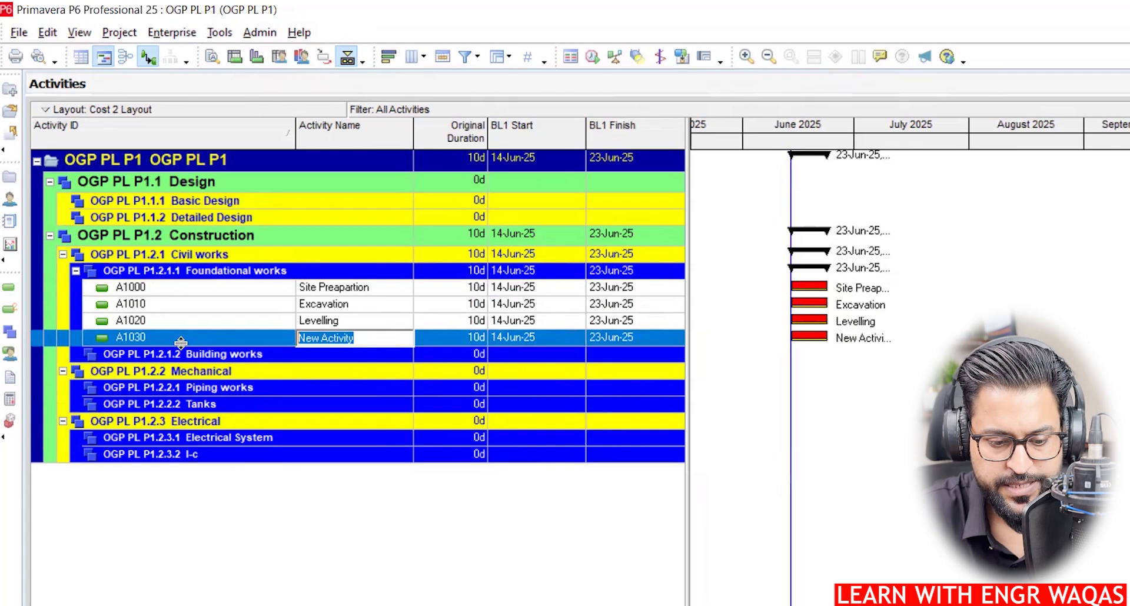
{"action": "type", "text": "PCC"}
{"action": "key", "text": "Return"}
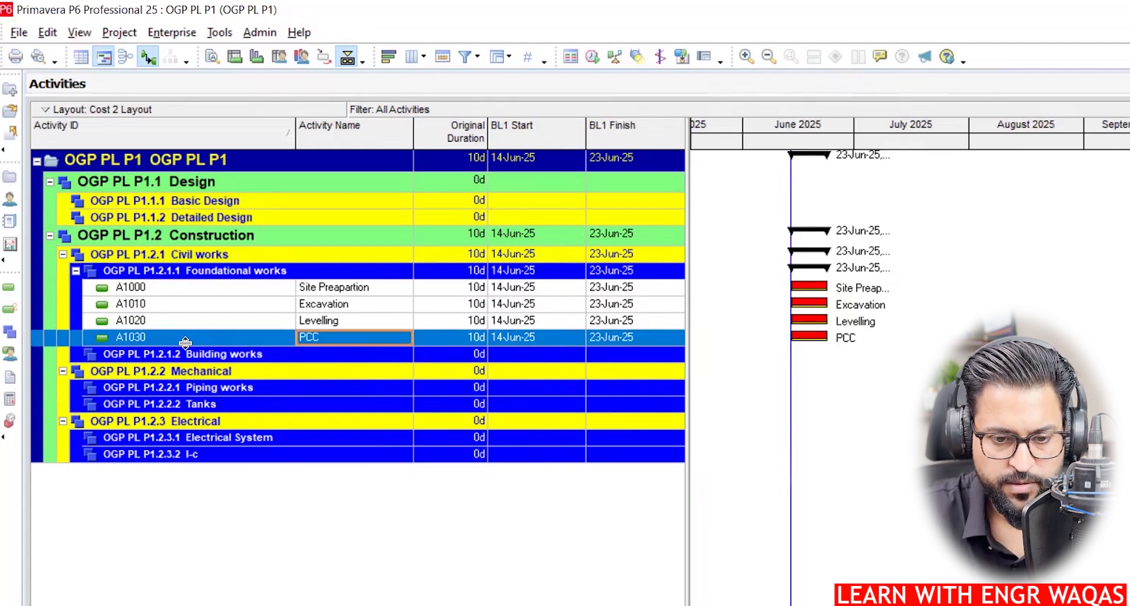
Add five more new activities below PCC in the Foundational works WBS.
{"action": "key", "text": "Insert"}
{"action": "key", "text": "Insert"}
{"action": "key", "text": "Insert"}
{"action": "key", "text": "Insert"}
{"action": "key", "text": "Insert"}
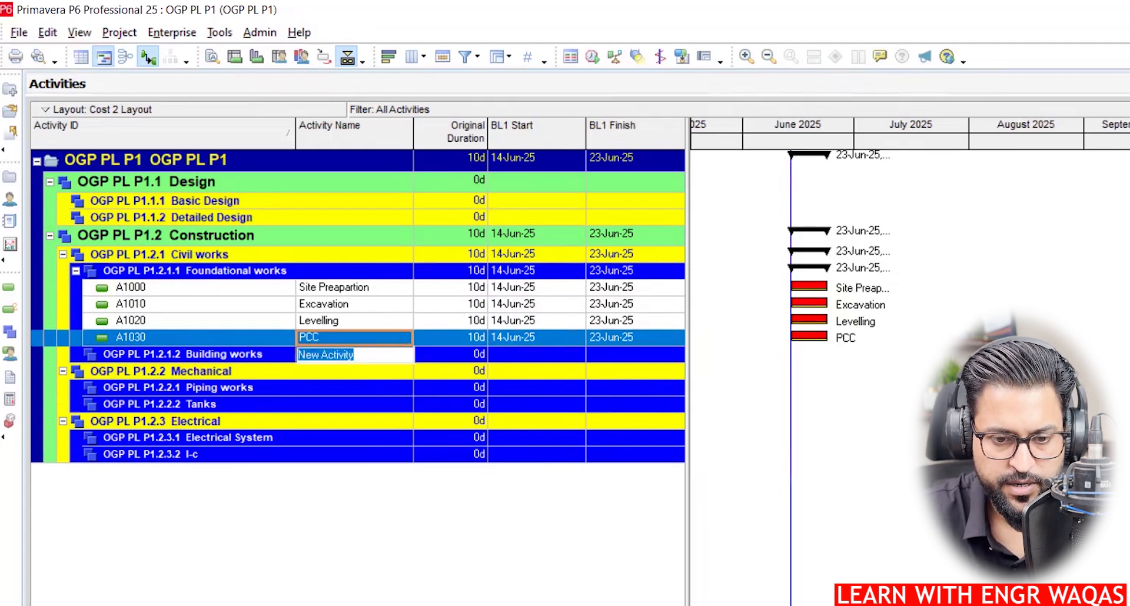
Rename activity A1040, directly below PCC, to "Steel reinforcement".
{"action": "left_click", "coordinate": [380, 353]}
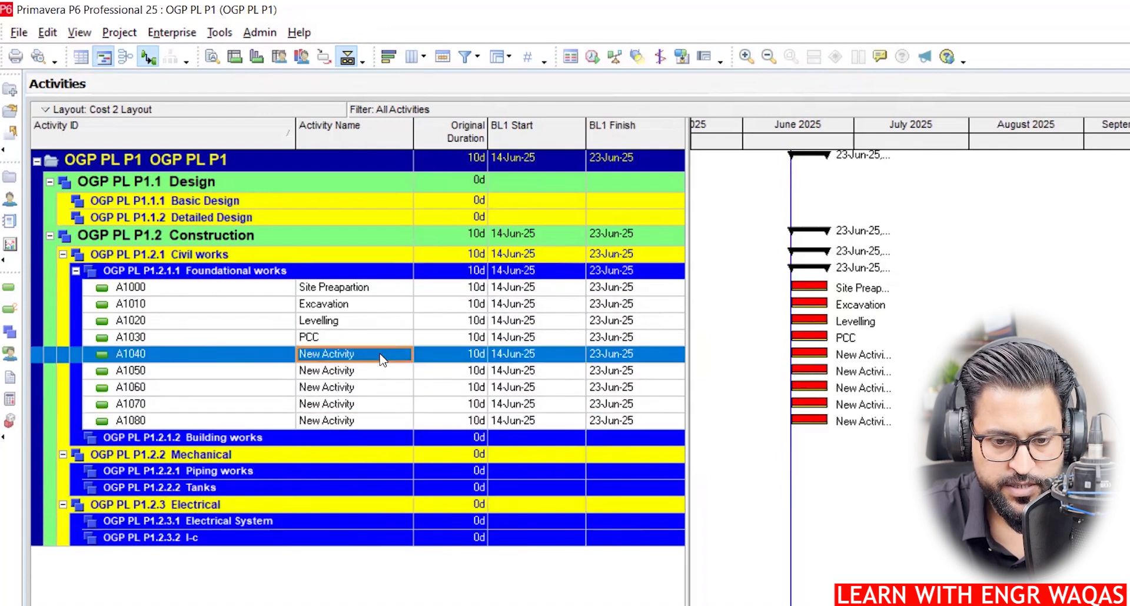
{"action": "left_click", "coordinate": [381, 357]}
{"action": "type", "text": "S"}
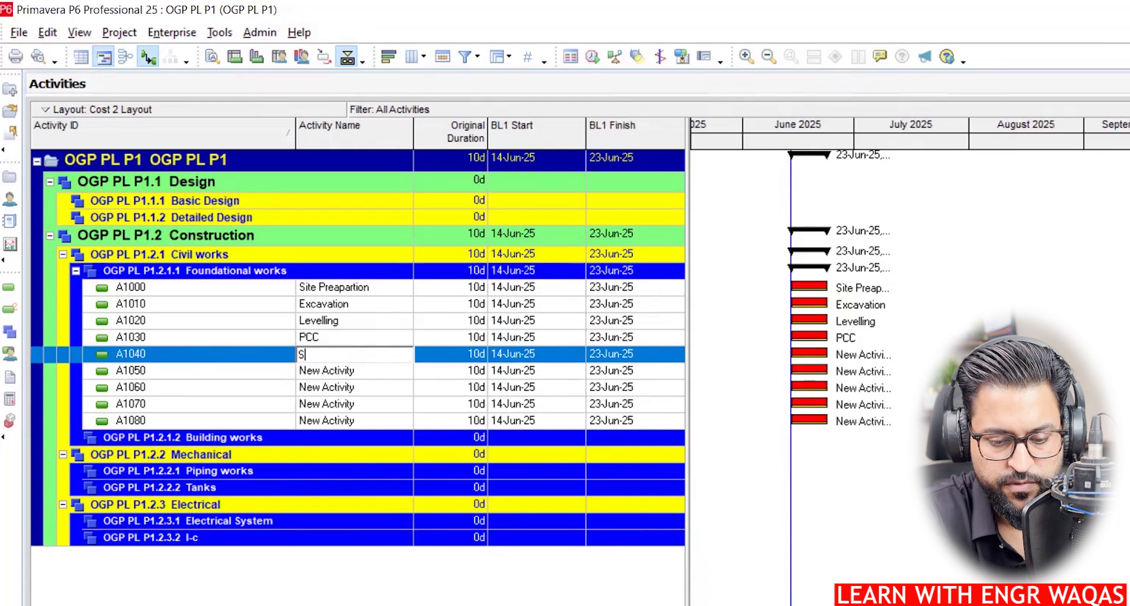
{"action": "type", "text": "teel rein"}
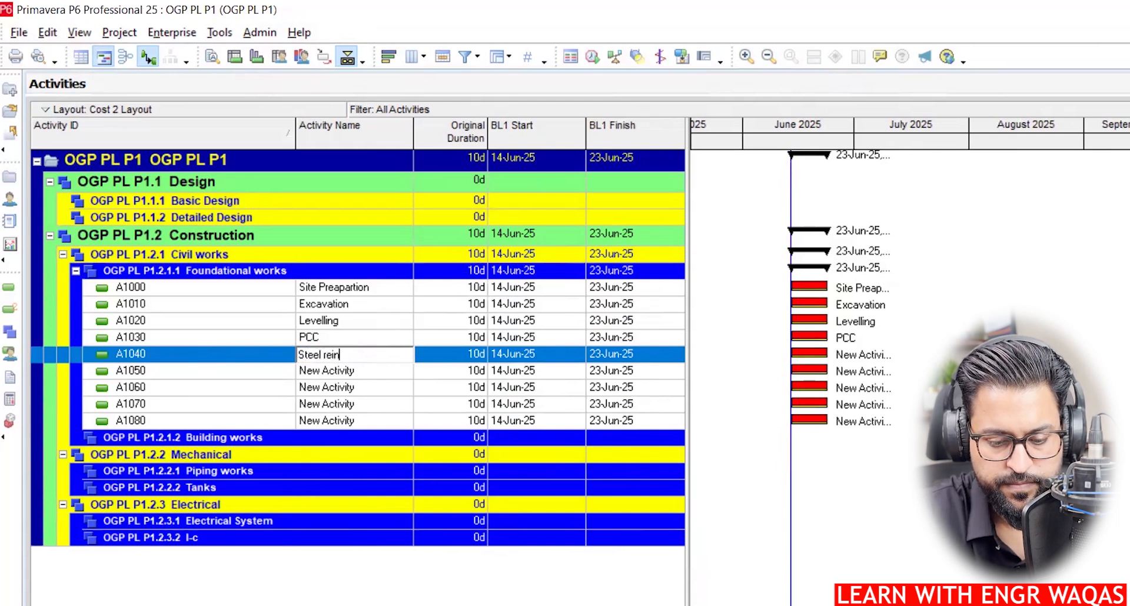
{"action": "type", "text": "forcement"}
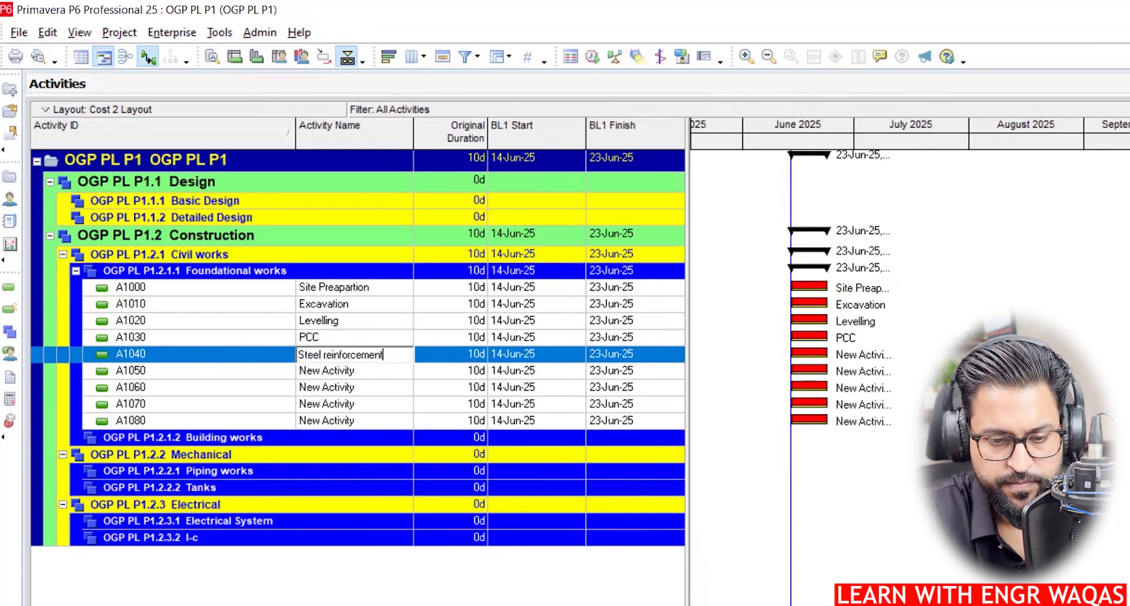
{"action": "key", "text": "Return"}
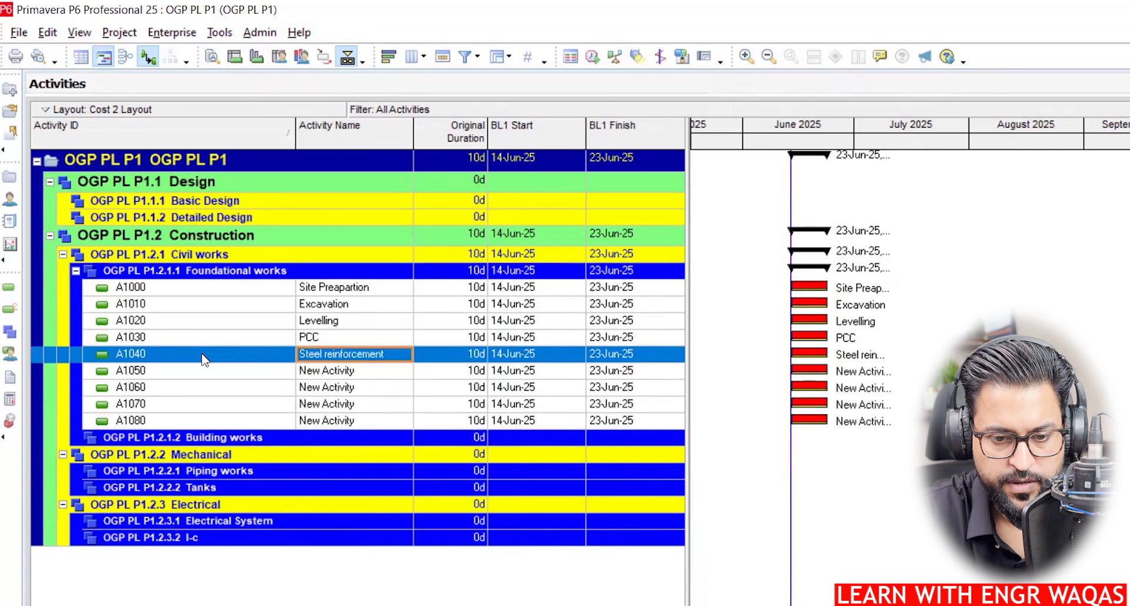
Rename activity A1050 to "Form work" and activity A1060 to "Conc pour".
{"action": "double_click", "coordinate": [383, 372]}
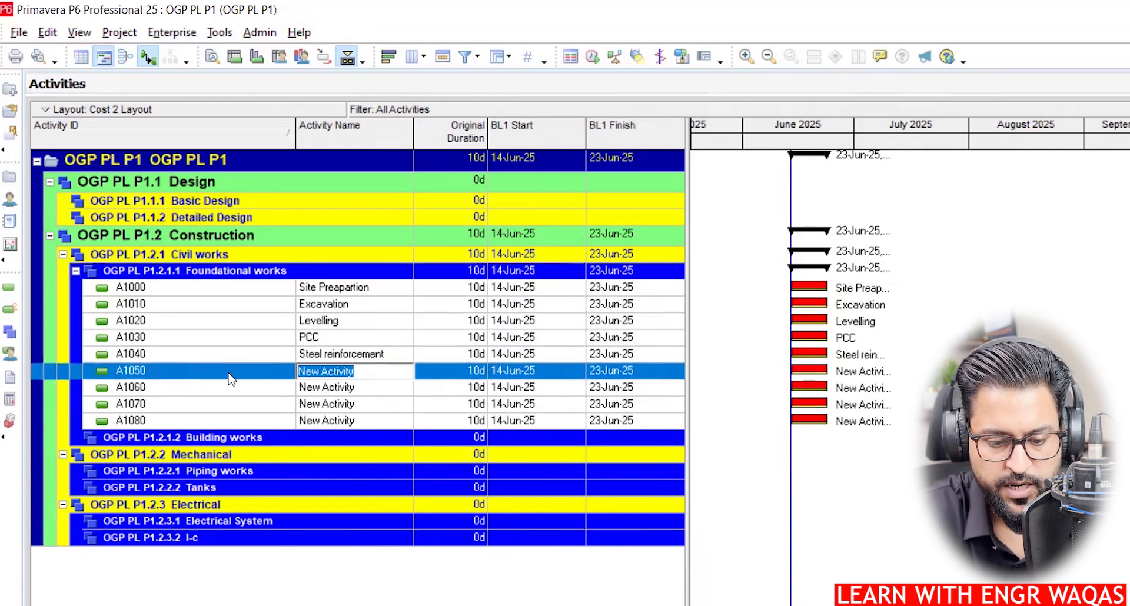
{"action": "type", "text": "Form work"}
{"action": "key", "text": "Return"}
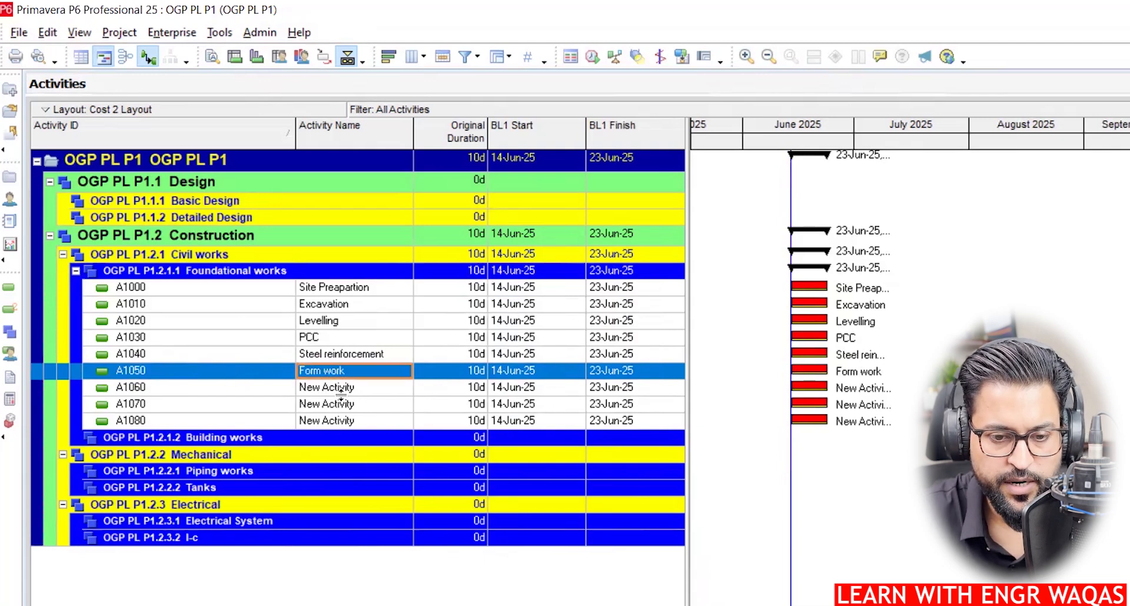
{"action": "left_click", "coordinate": [374, 386]}
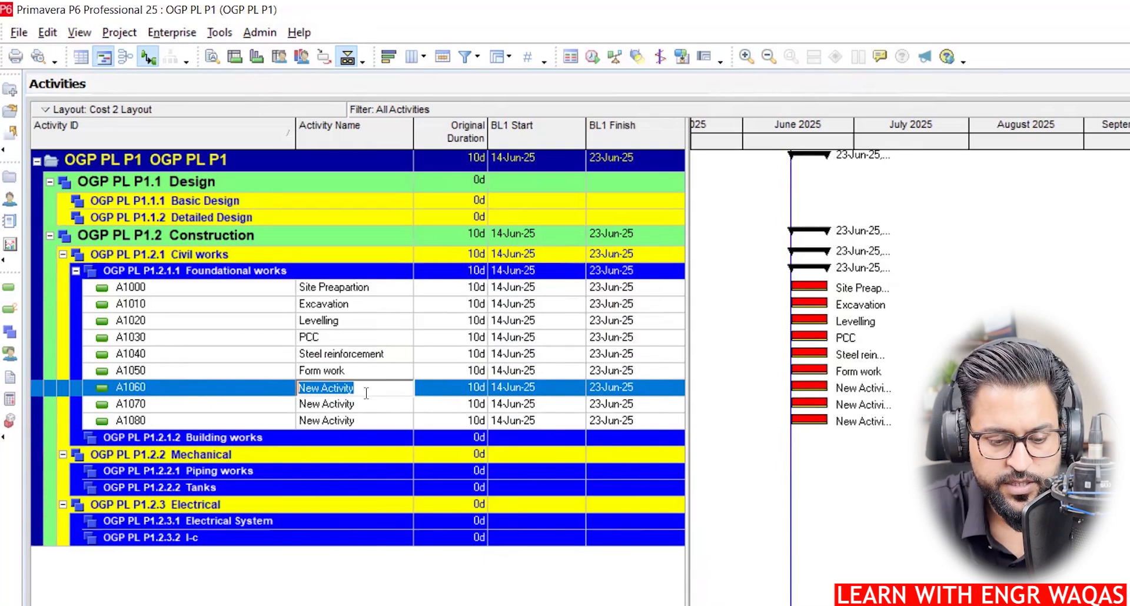
{"action": "type", "text": "Conc pour"}
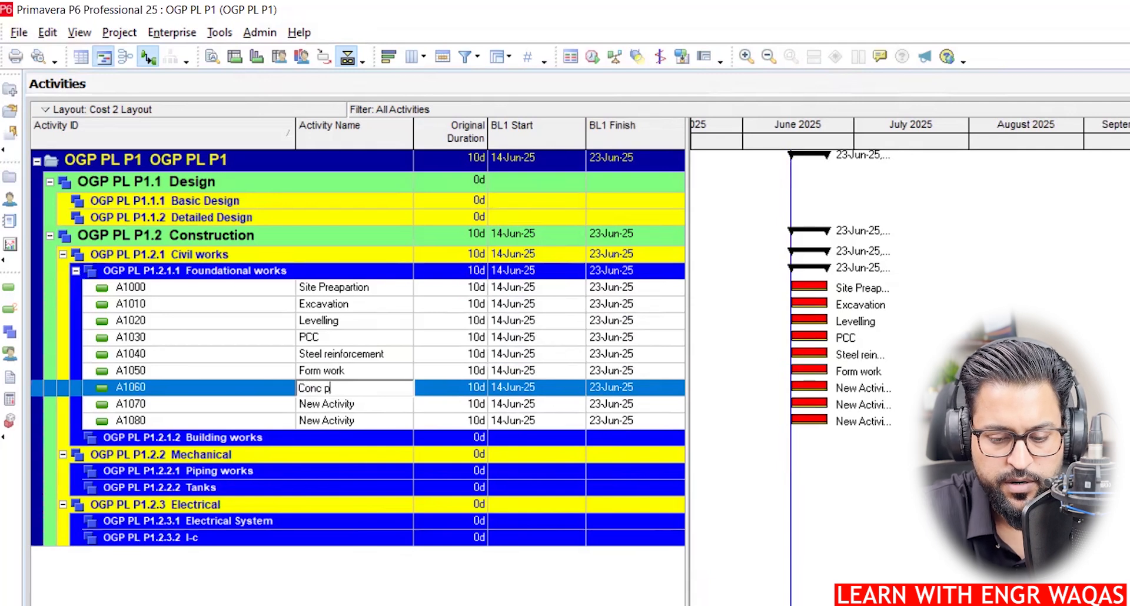
{"action": "key", "text": "Return"}
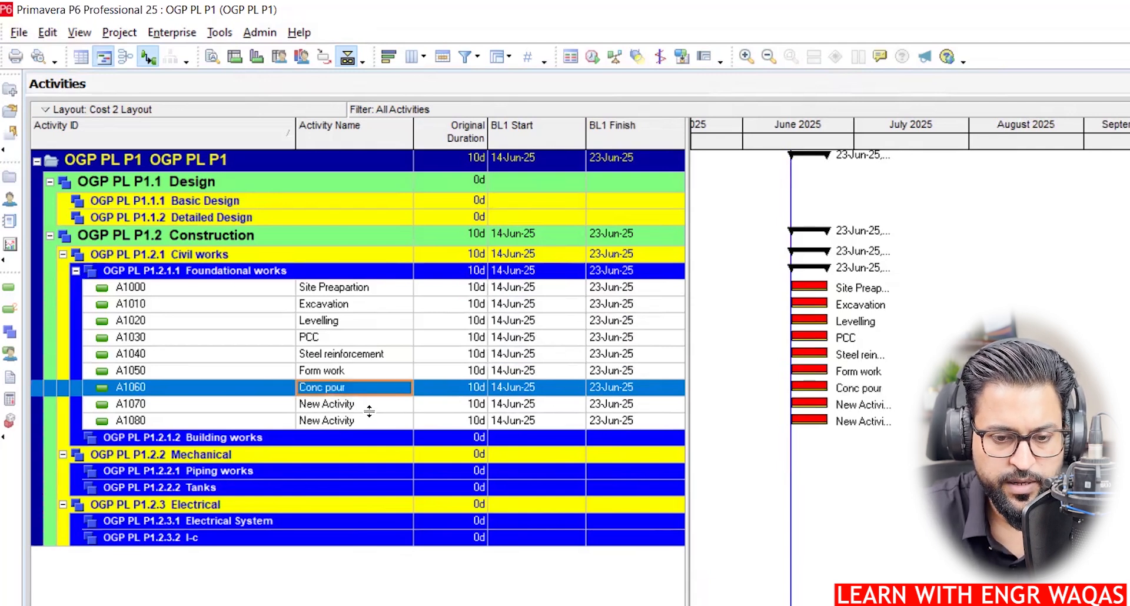
Rename activity A1070 to "Removal" and activity A1080 to "back fill".
{"action": "left_click", "coordinate": [368, 406]}
{"action": "left_click", "coordinate": [368, 407]}
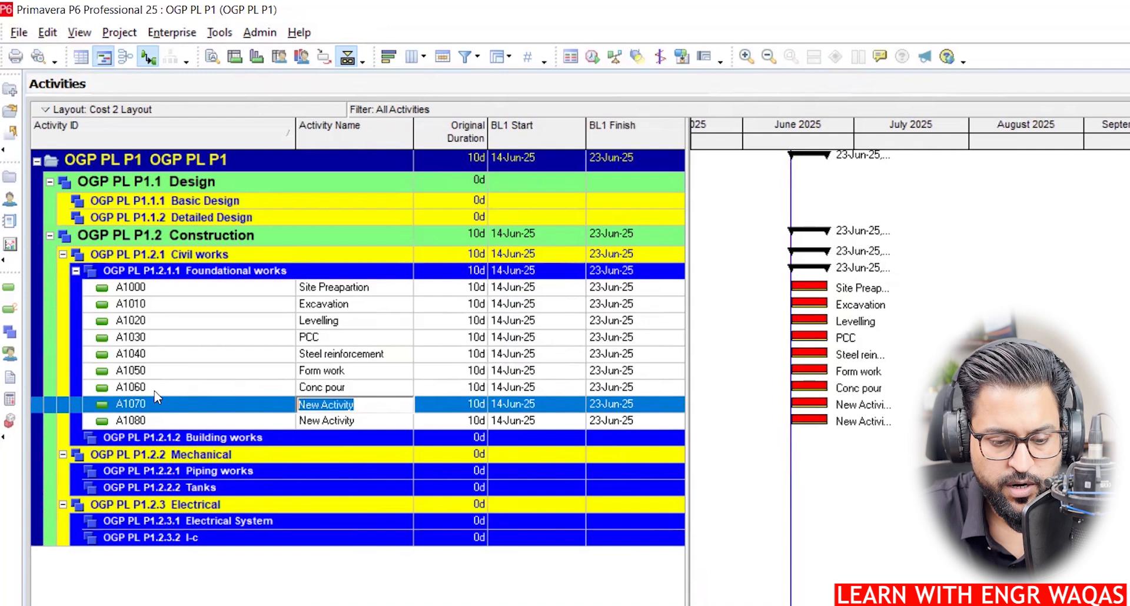
{"action": "type", "text": "Remo"}
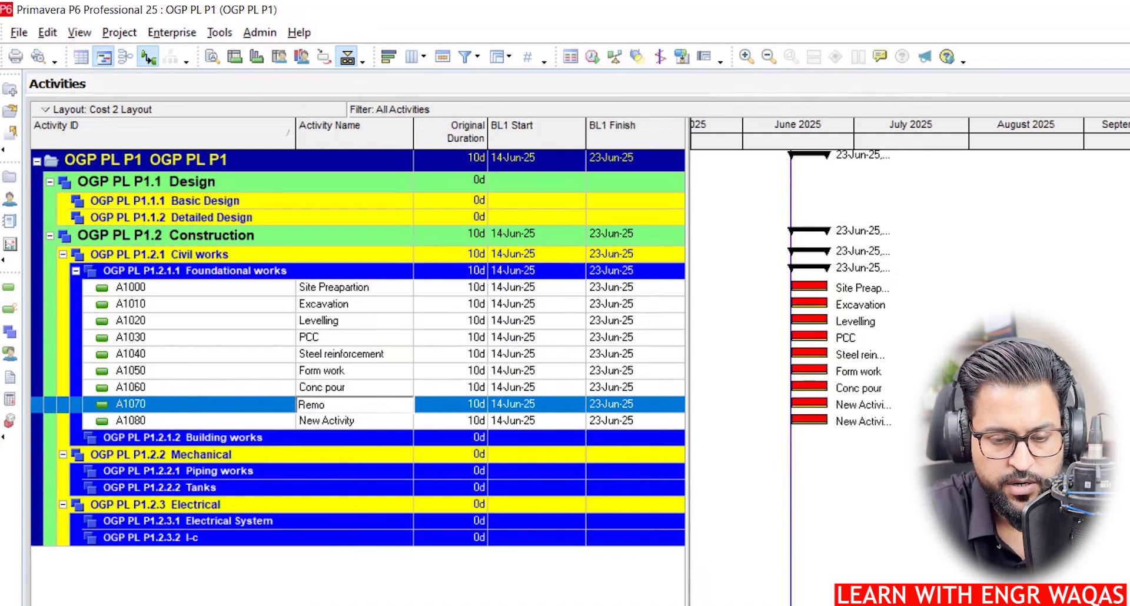
{"action": "type", "text": "val"}
{"action": "key", "text": "Return"}
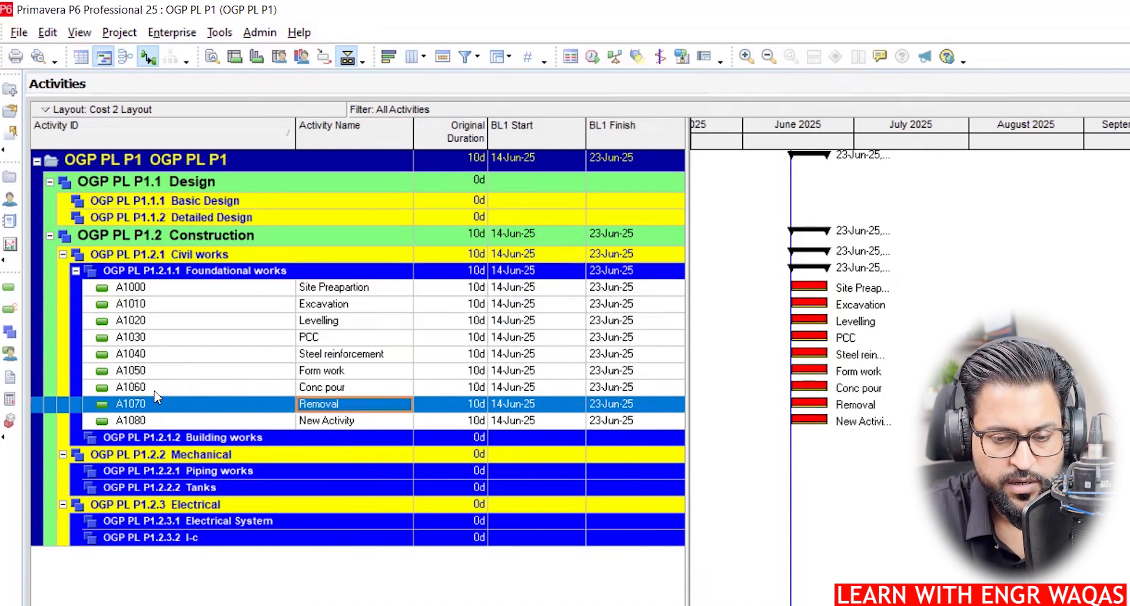
{"action": "double_click", "coordinate": [371, 422]}
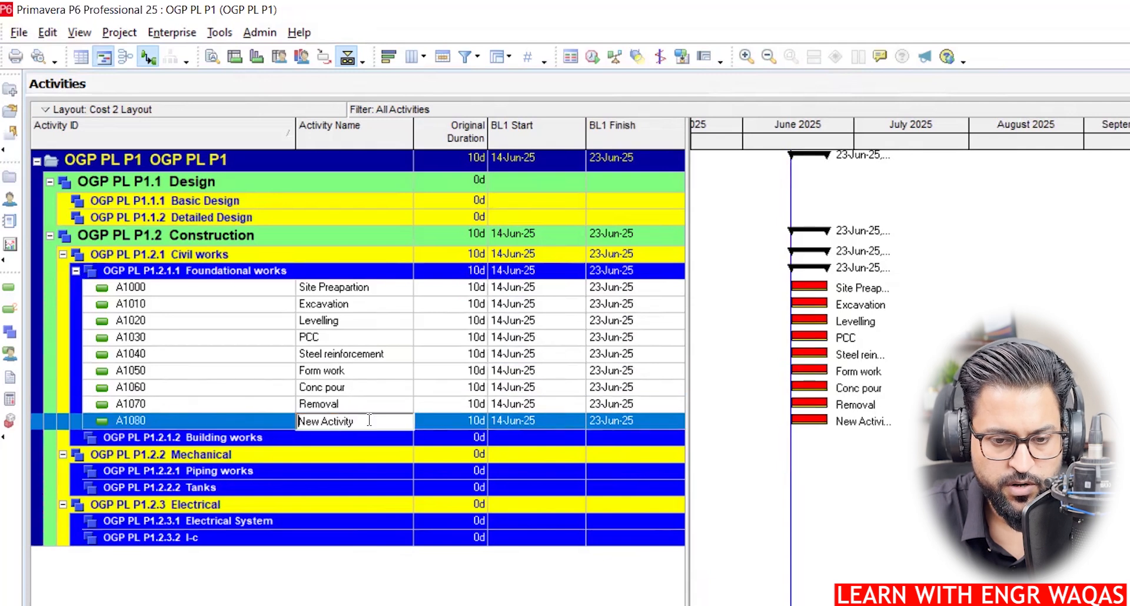
{"action": "type", "text": "b"}
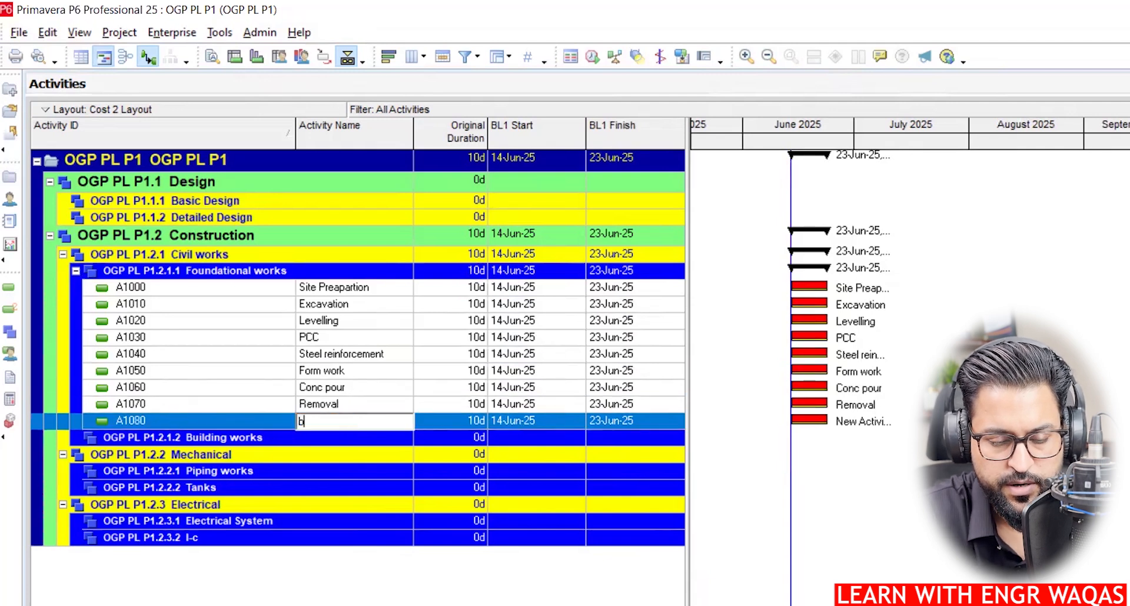
{"action": "type", "text": "ack fill"}
{"action": "key", "text": "Return"}
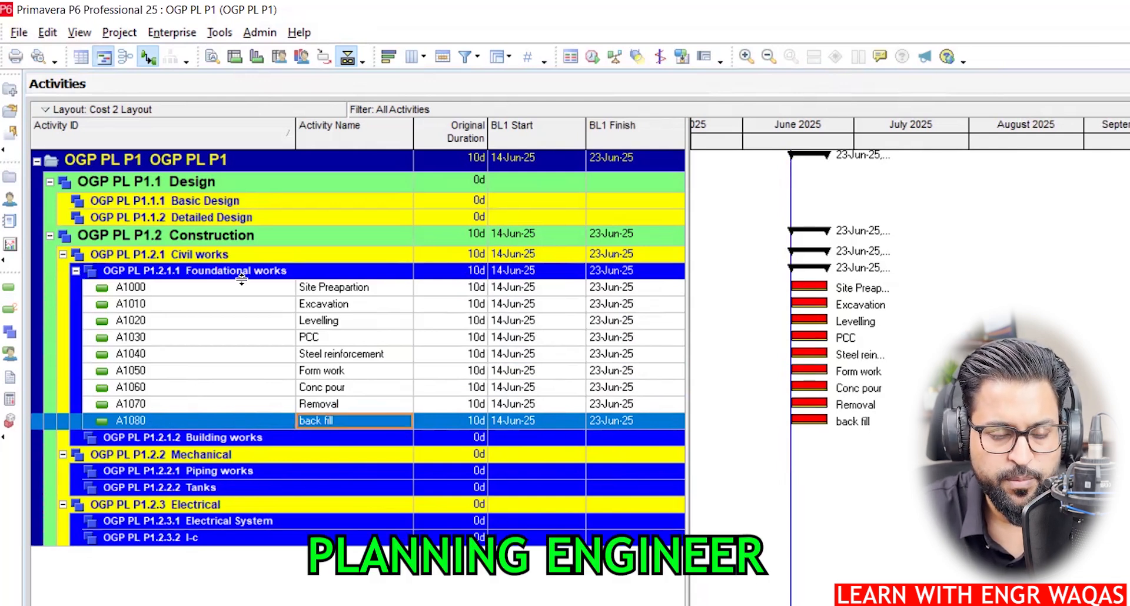
Narrow the Activity ID column and widen the Activity Name column in the activity table.
{"action": "left_click_drag", "start_coordinate": [295, 122], "coordinate": [183, 122]}
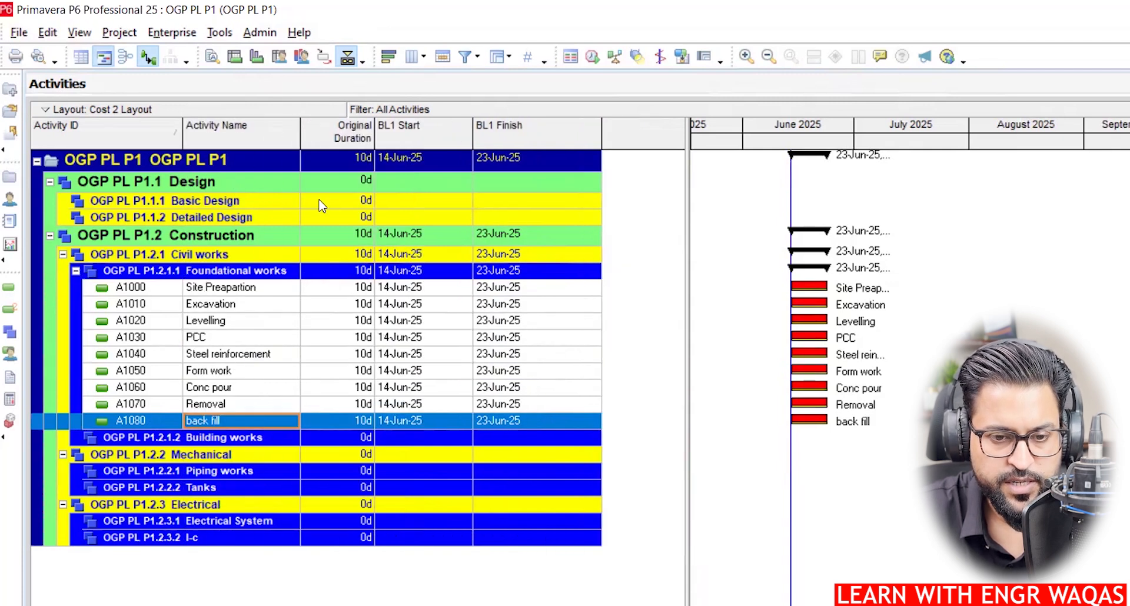
{"action": "left_click_drag", "start_coordinate": [302, 129], "coordinate": [333, 129]}
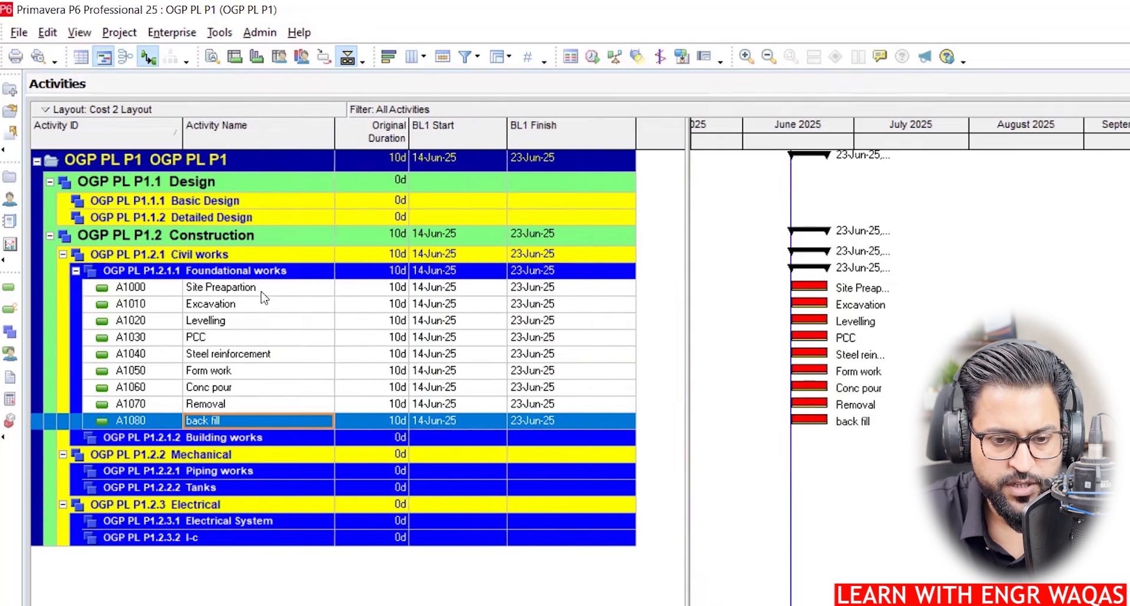
{"action": "left_click", "coordinate": [250, 442]}
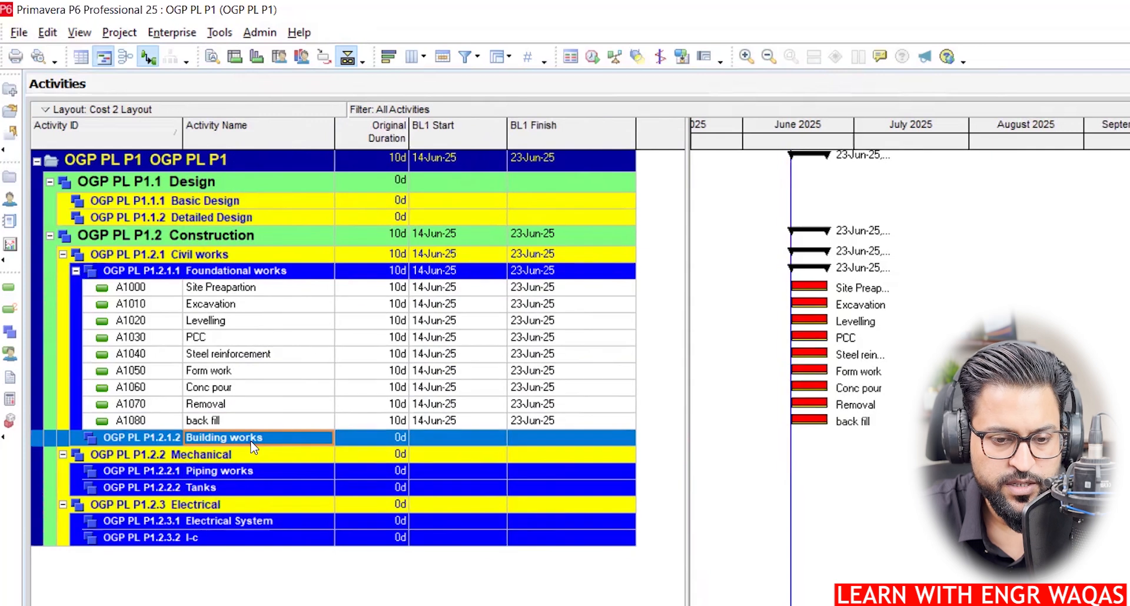
{"action": "left_click", "coordinate": [241, 471]}
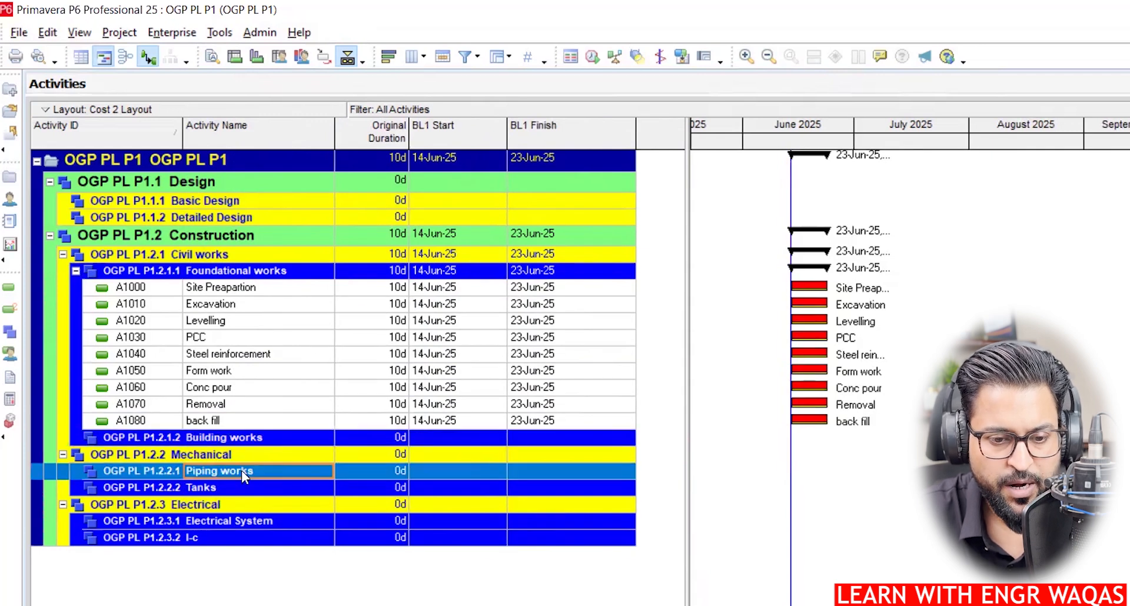
{"action": "left_click", "coordinate": [228, 521]}
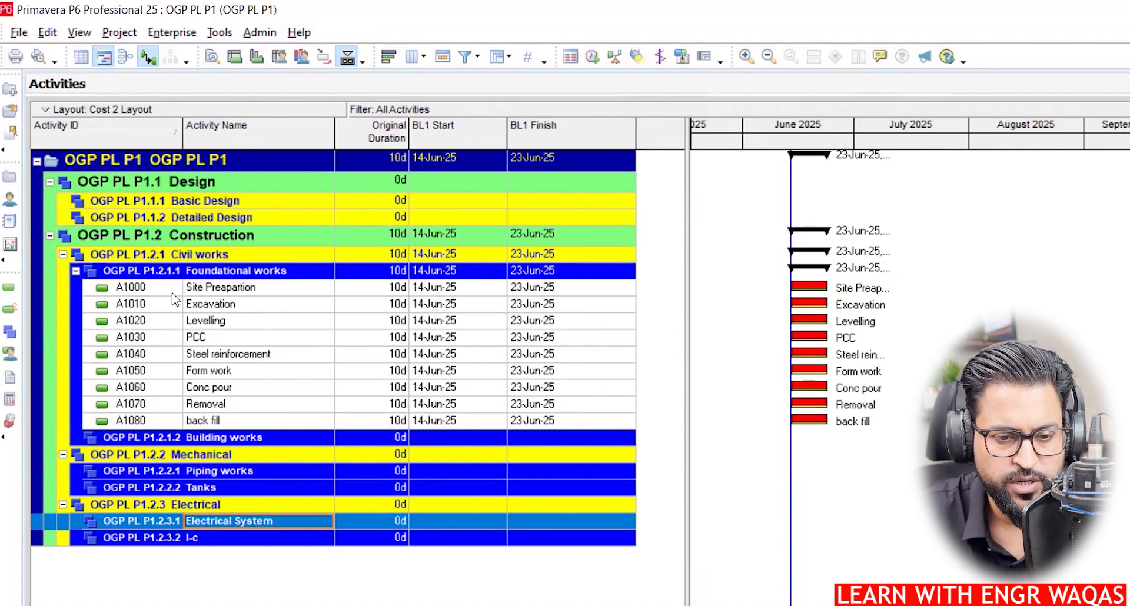
{"action": "left_click", "coordinate": [243, 322]}
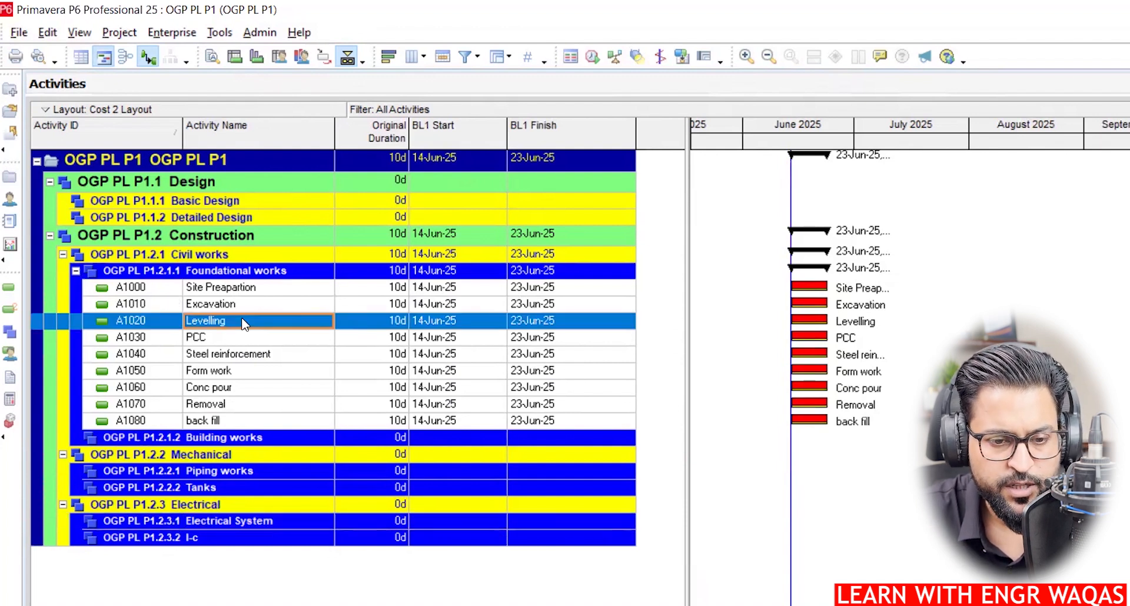
{"action": "left_click", "coordinate": [245, 304]}
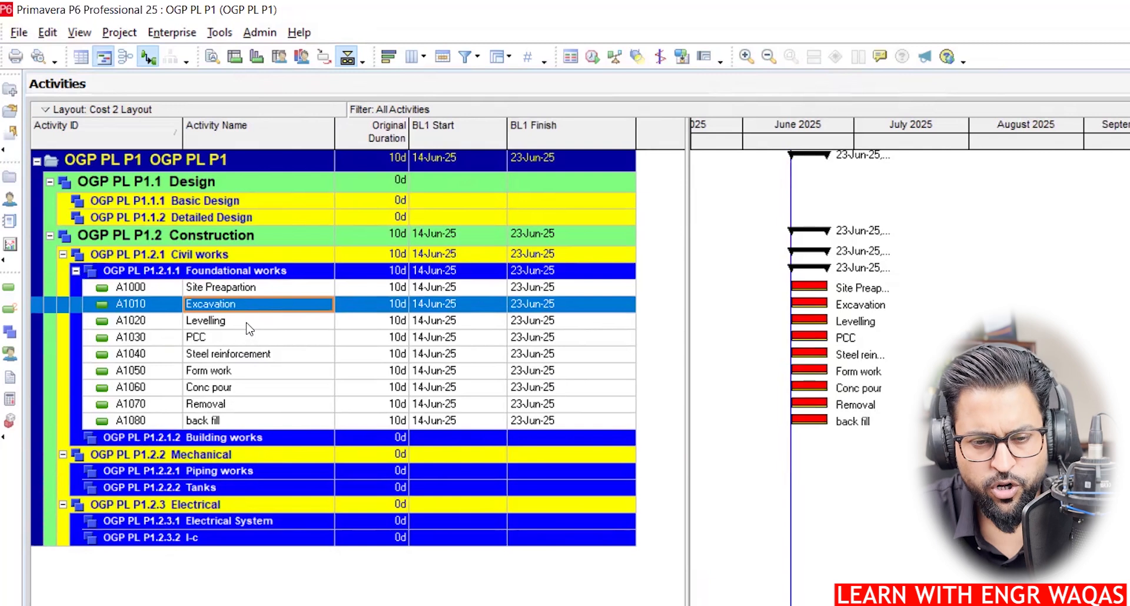
{"action": "left_click", "coordinate": [276, 290]}
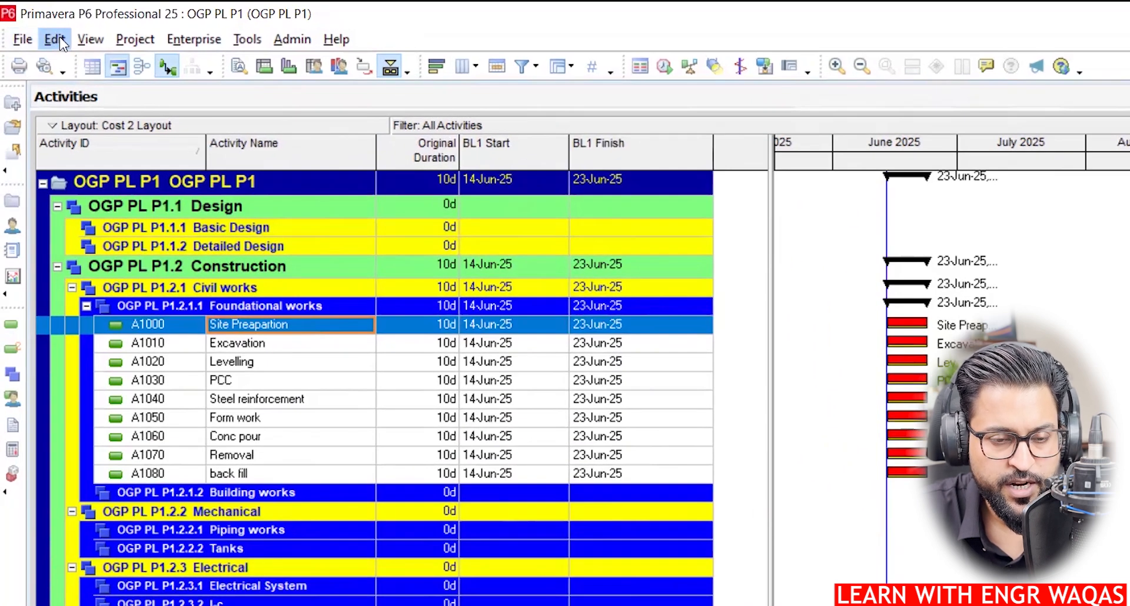
Enable the New Activity Wizard in the user preferences' assistance options, leaving the New Resource Wizard off.
{"action": "left_click", "coordinate": [59, 38]}
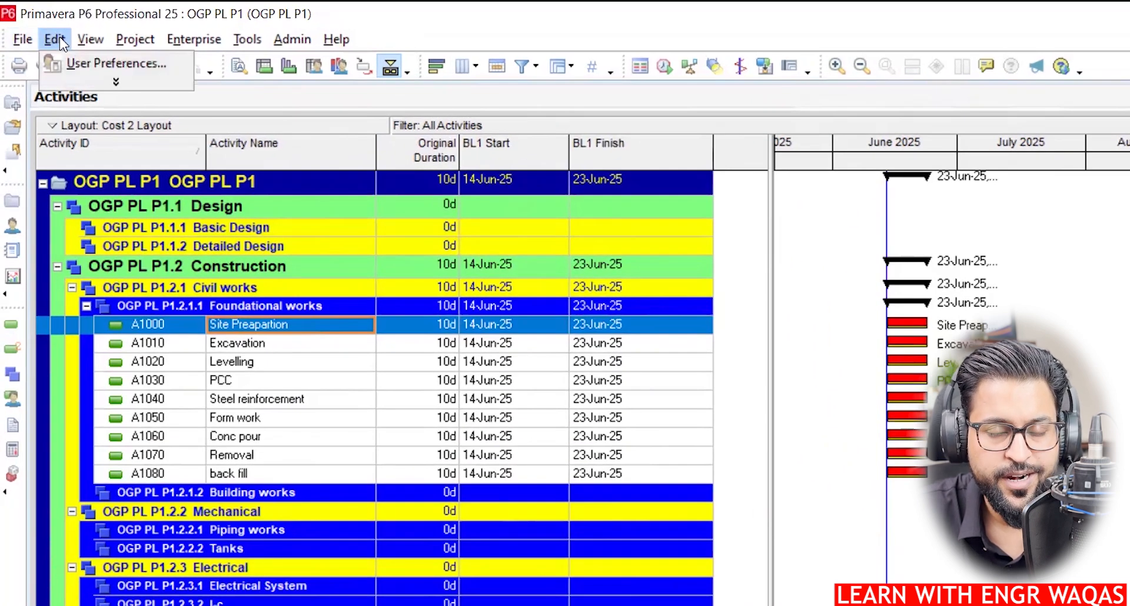
{"action": "left_click", "coordinate": [86, 64]}
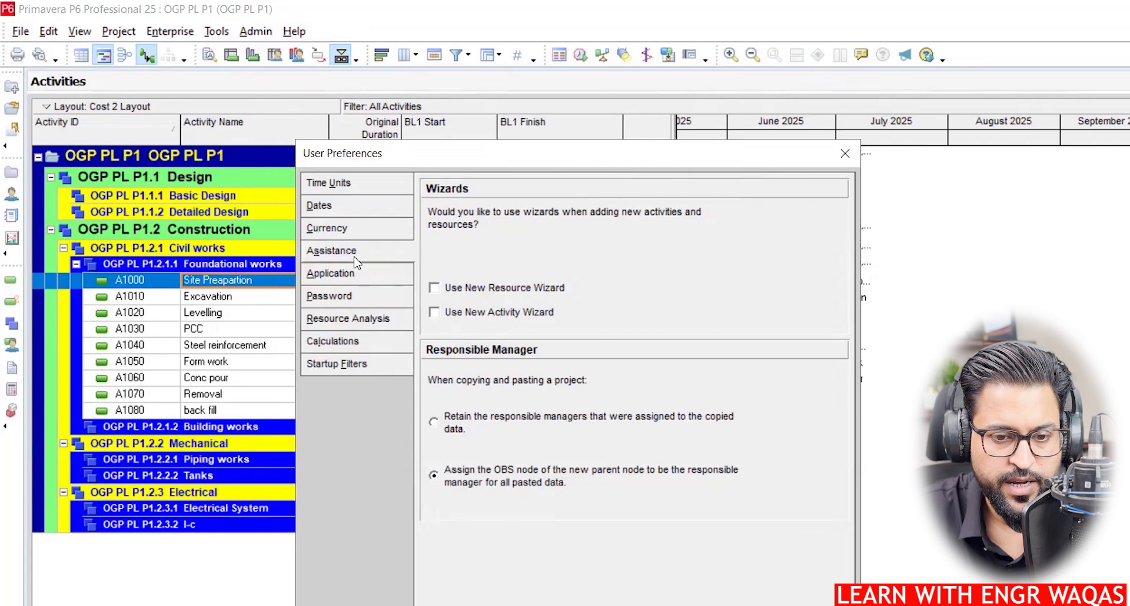
{"action": "left_click", "coordinate": [465, 290]}
{"action": "left_click", "coordinate": [499, 315]}
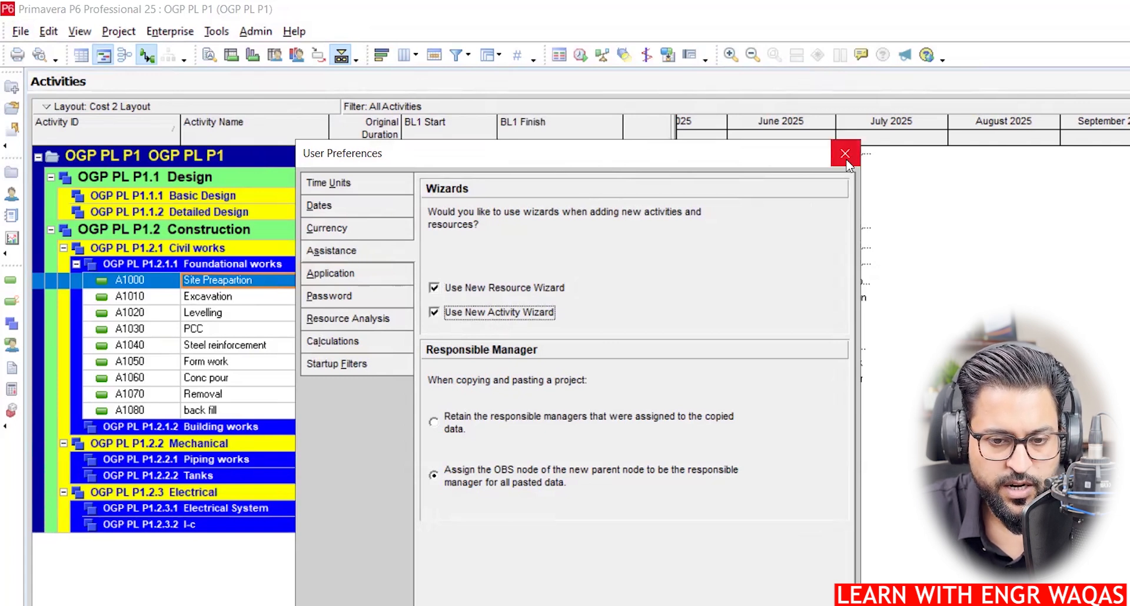
{"action": "left_click", "coordinate": [486, 290]}
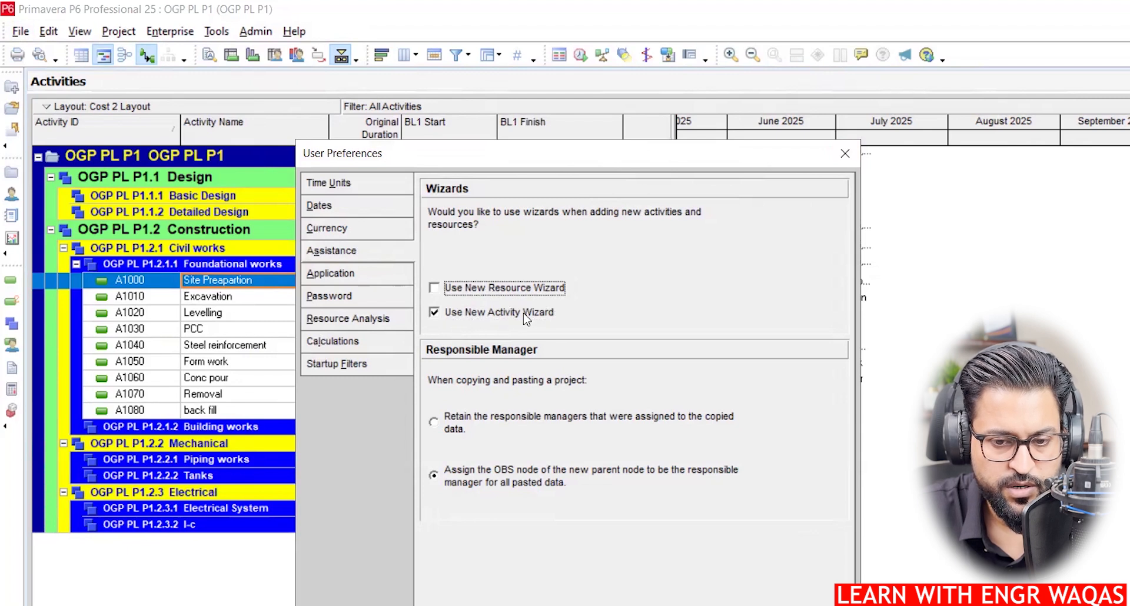
{"action": "left_click", "coordinate": [845, 153]}
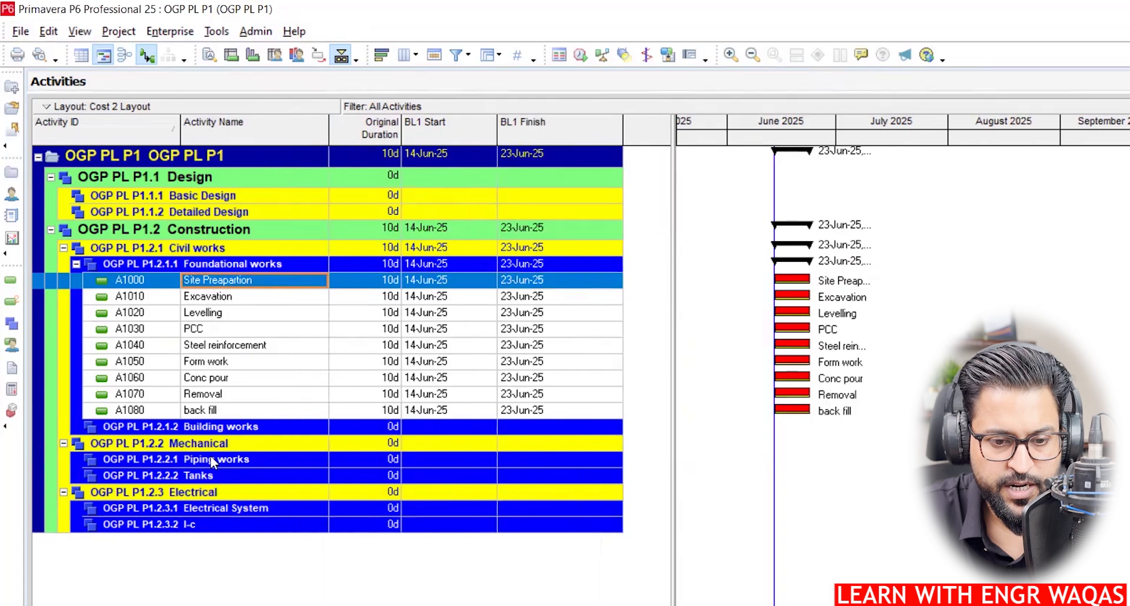
Add a Task Dependent activity A1090 under Piping works through the wizard and stop the wizard from showing again.
{"action": "left_click", "coordinate": [211, 458]}
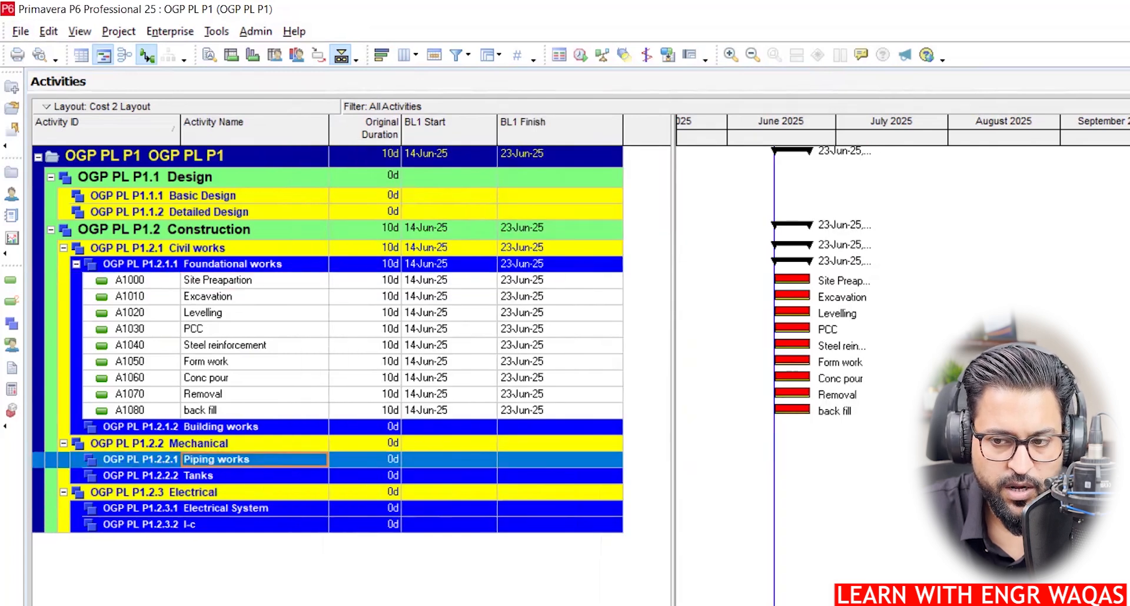
{"action": "key", "text": "Insert"}
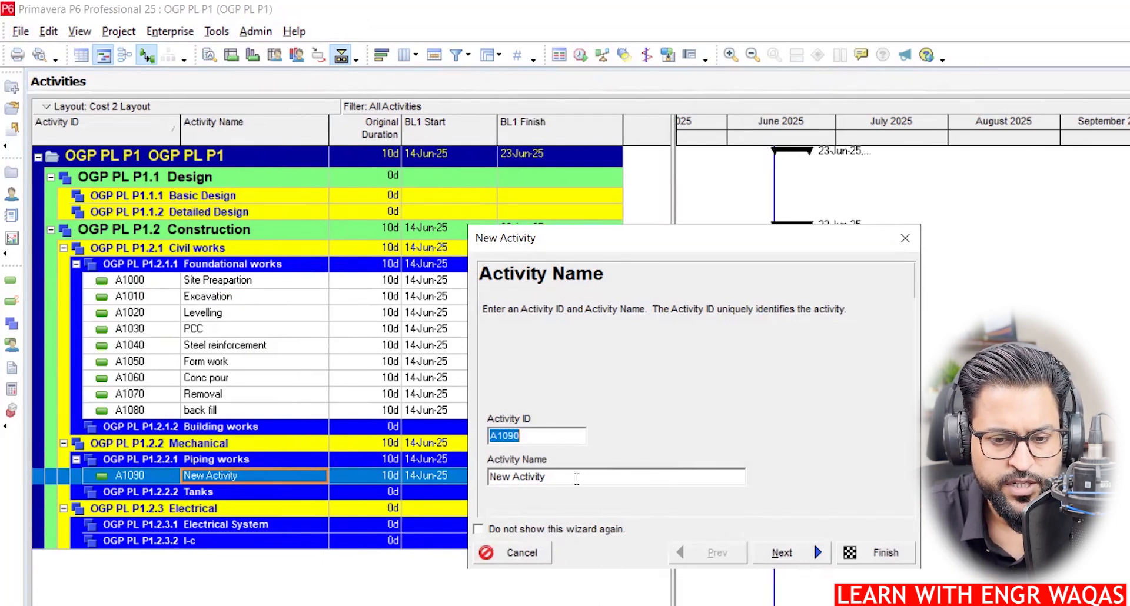
{"action": "left_click", "coordinate": [779, 552]}
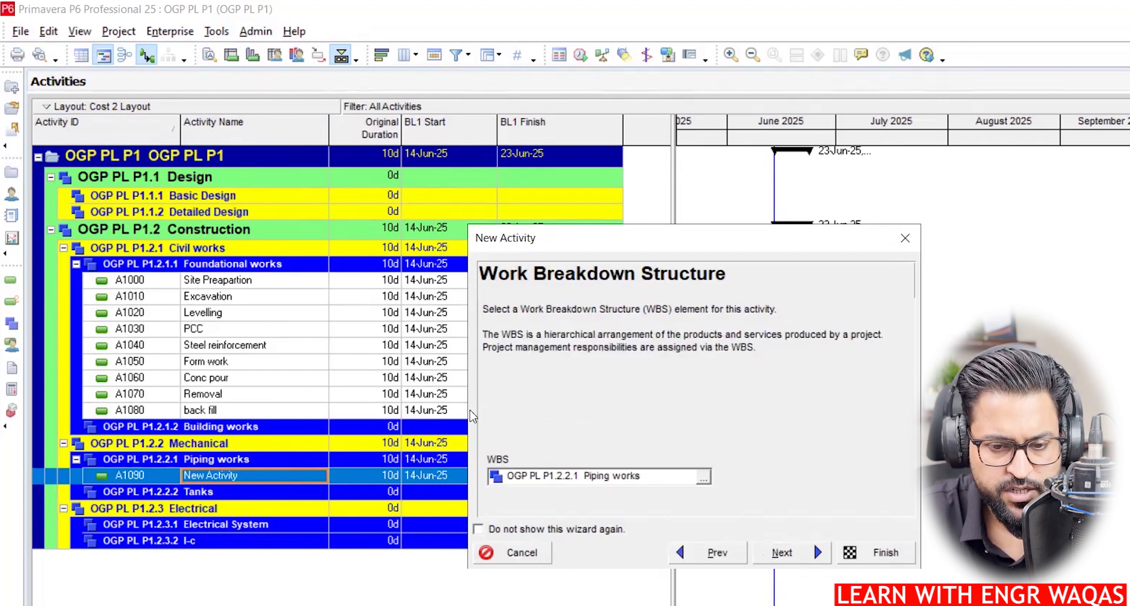
{"action": "left_click", "coordinate": [782, 552]}
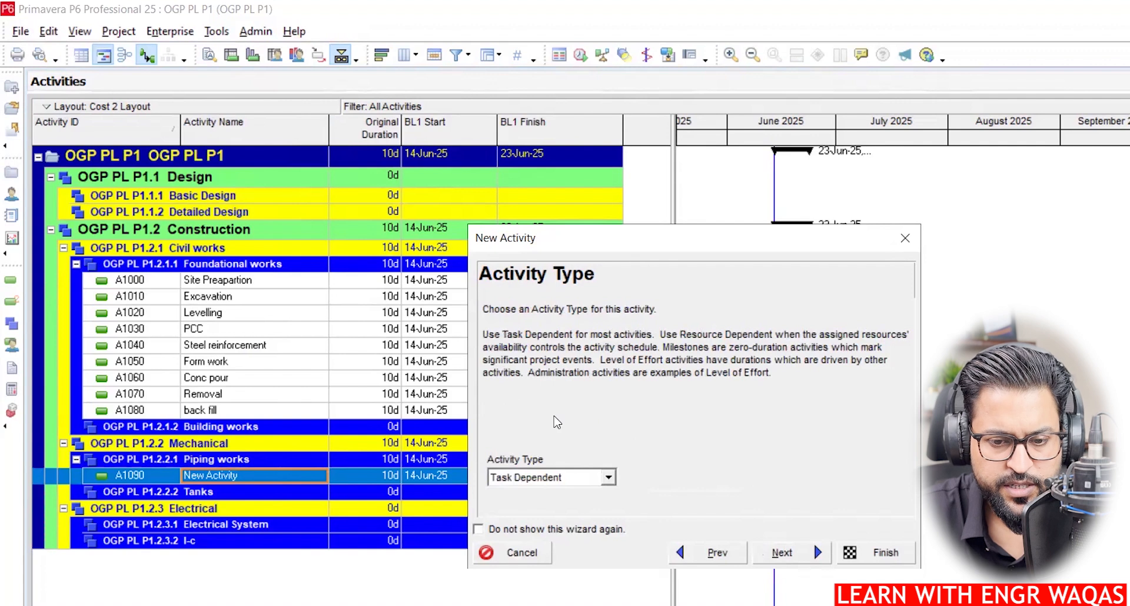
{"action": "left_click", "coordinate": [494, 532]}
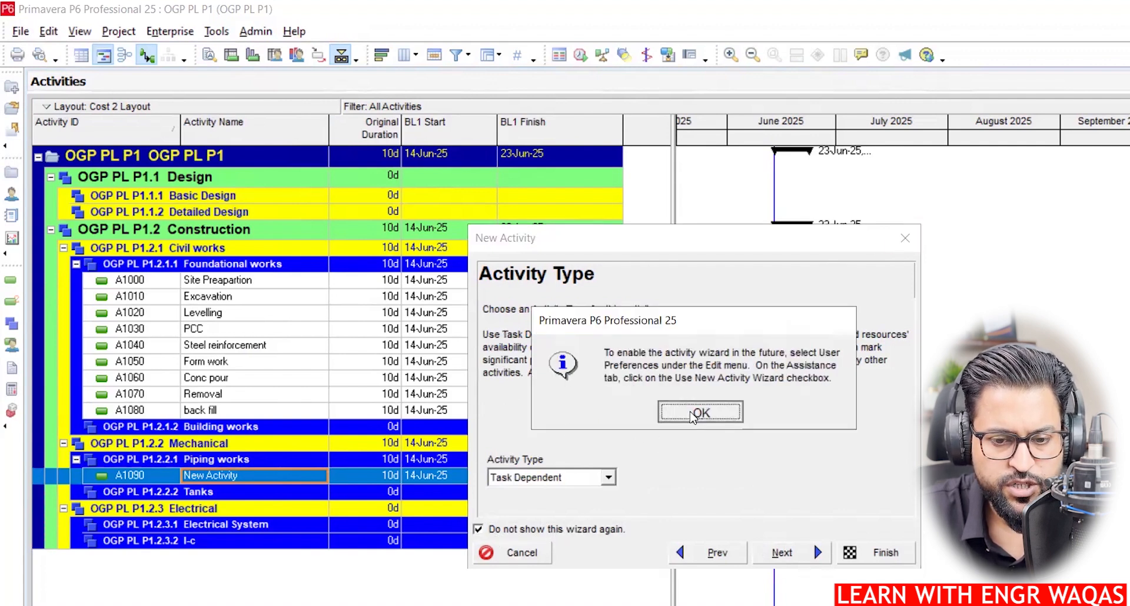
{"action": "left_click", "coordinate": [695, 414]}
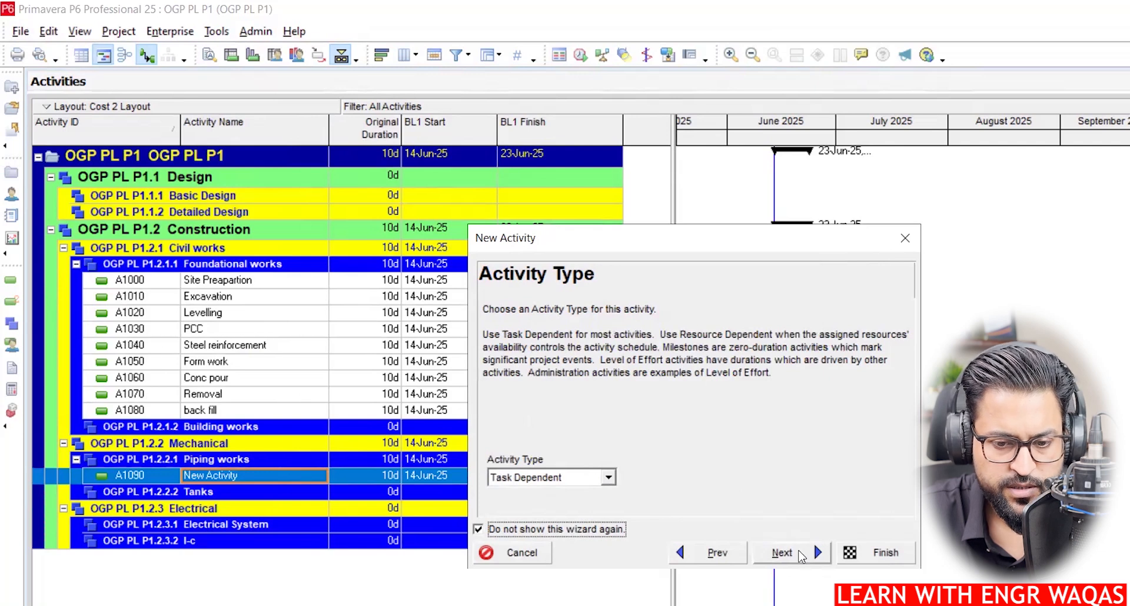
{"action": "left_click", "coordinate": [861, 557]}
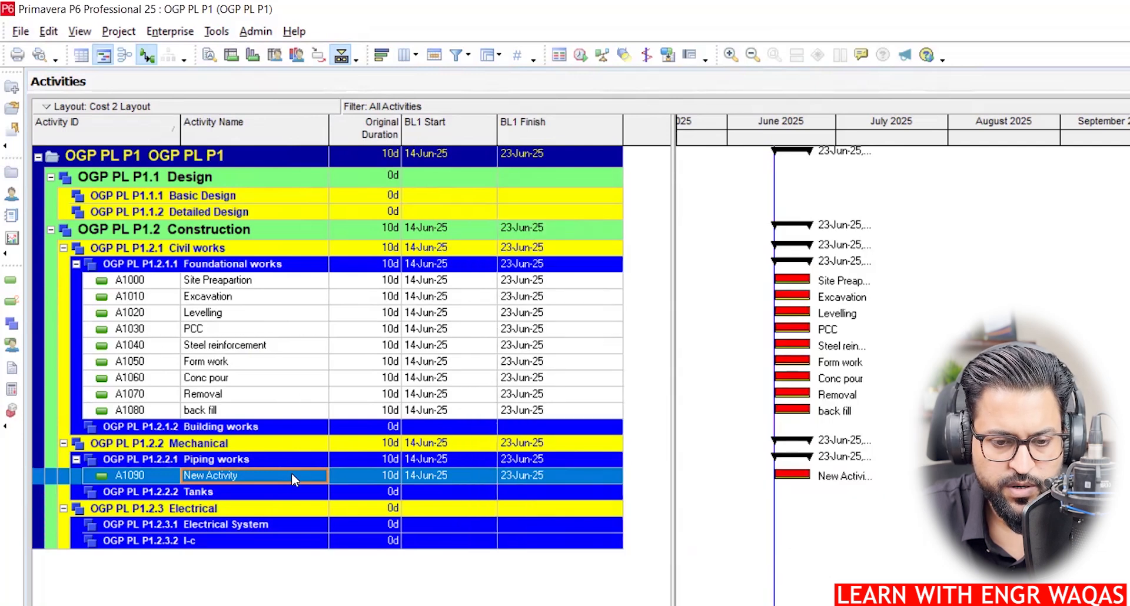
Check the New Activity Wizard setting in the user preferences' assistance options.
{"action": "left_click", "coordinate": [49, 31]}
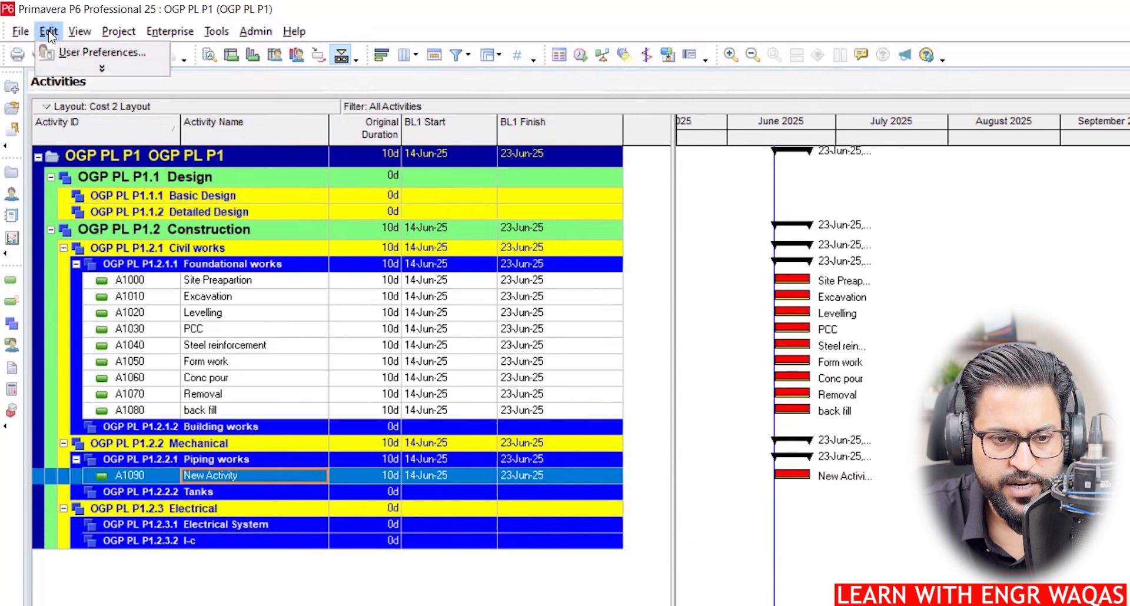
{"action": "left_click", "coordinate": [66, 55]}
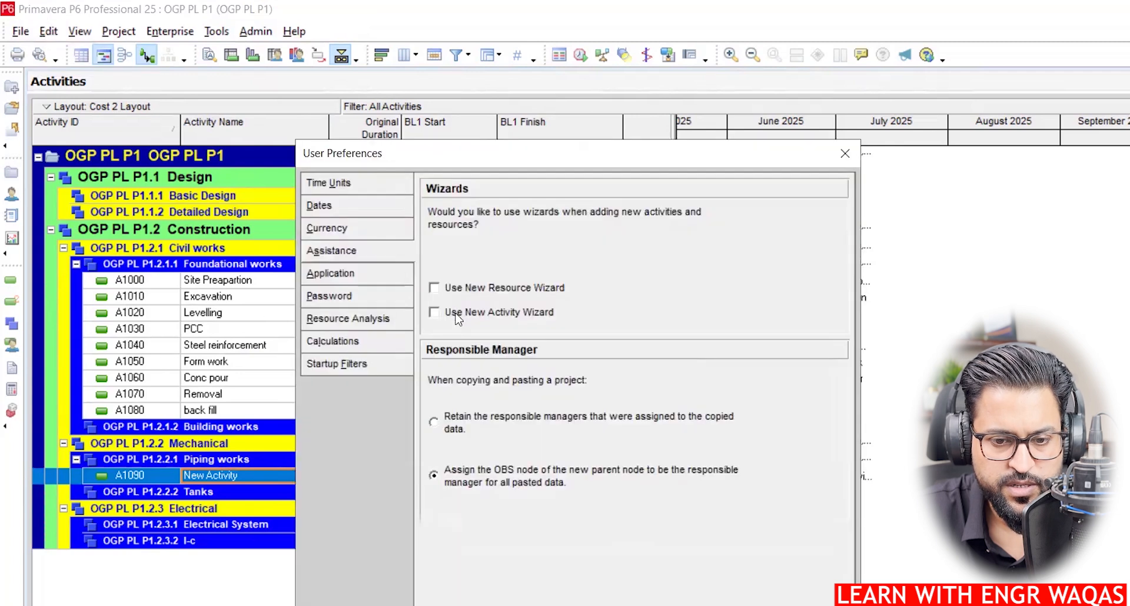
{"action": "left_click", "coordinate": [434, 313]}
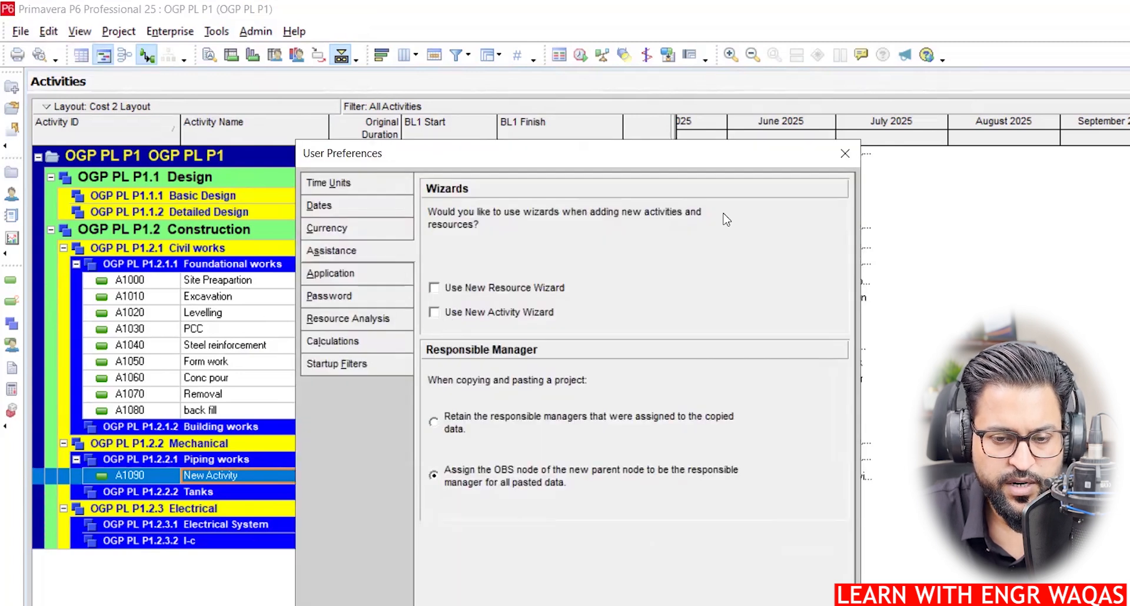
{"action": "left_click", "coordinate": [846, 154]}
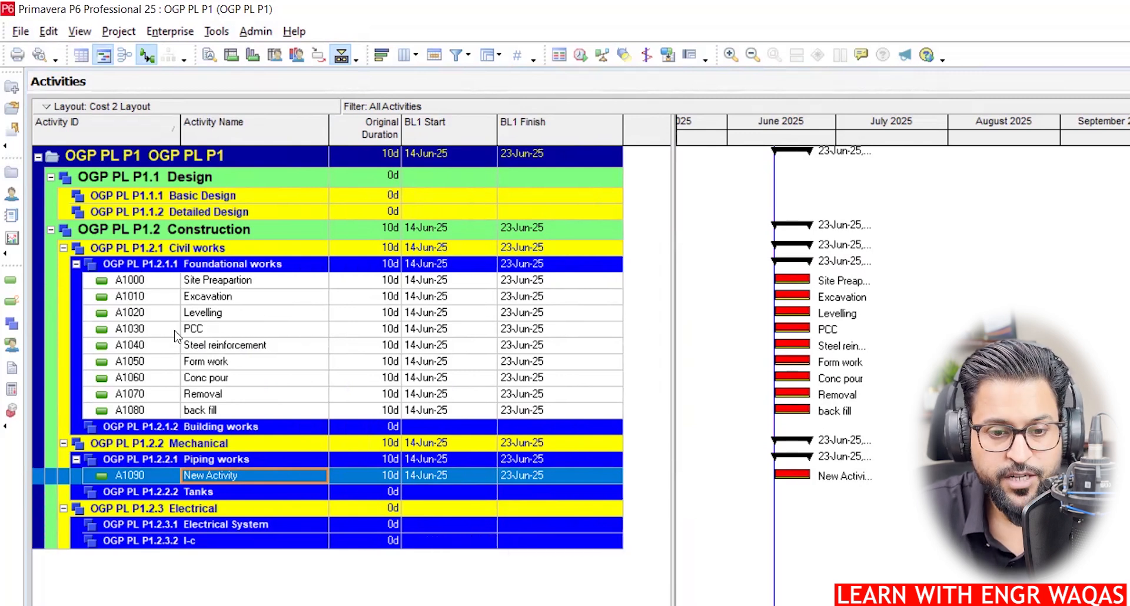
Delete the Removal activity A1070 from the Foundational works WBS.
{"action": "left_click_drag", "start_coordinate": [819, 131], "coordinate": [790, 129]}
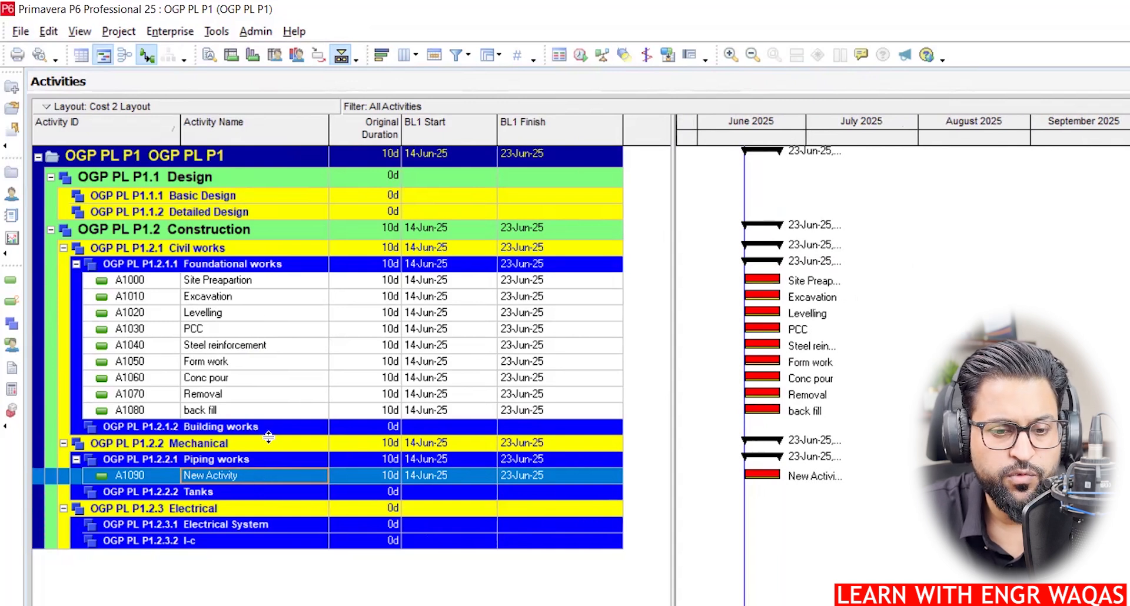
{"action": "left_click", "coordinate": [241, 398]}
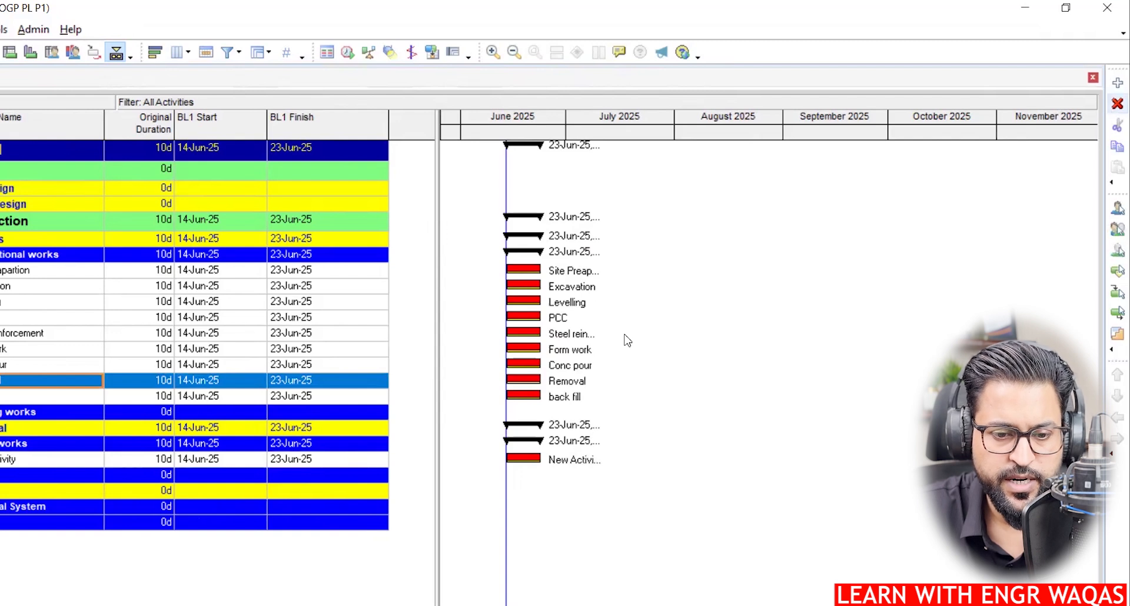
{"action": "key", "text": "Delete"}
{"action": "left_click", "coordinate": [429, 391]}
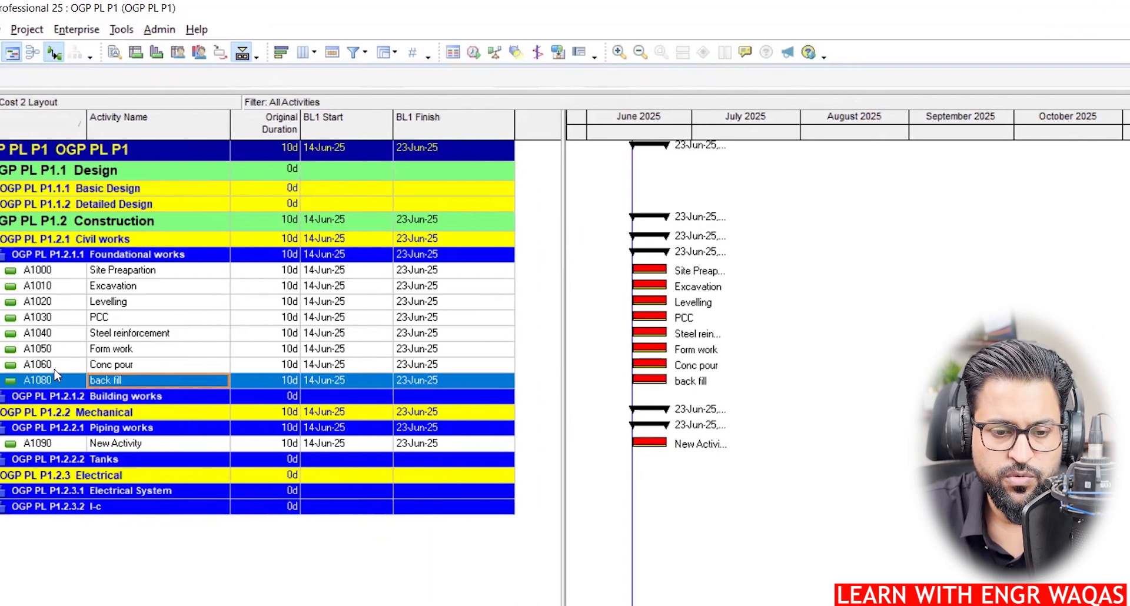